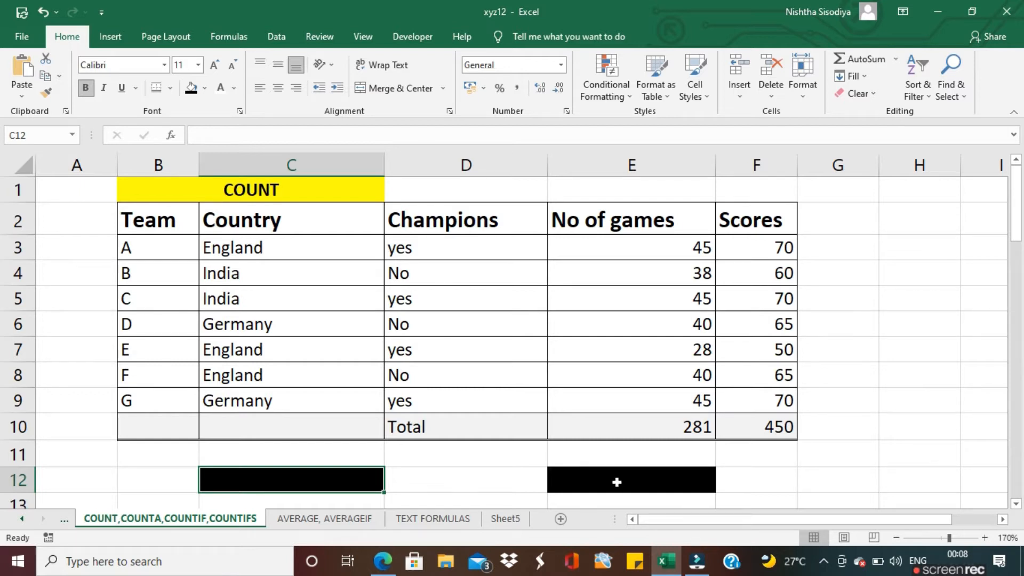
- Count the No of games values in the COUNT table by entering =COUNT(E3:E9) in cell E12
left_click(617, 483)
type("=")
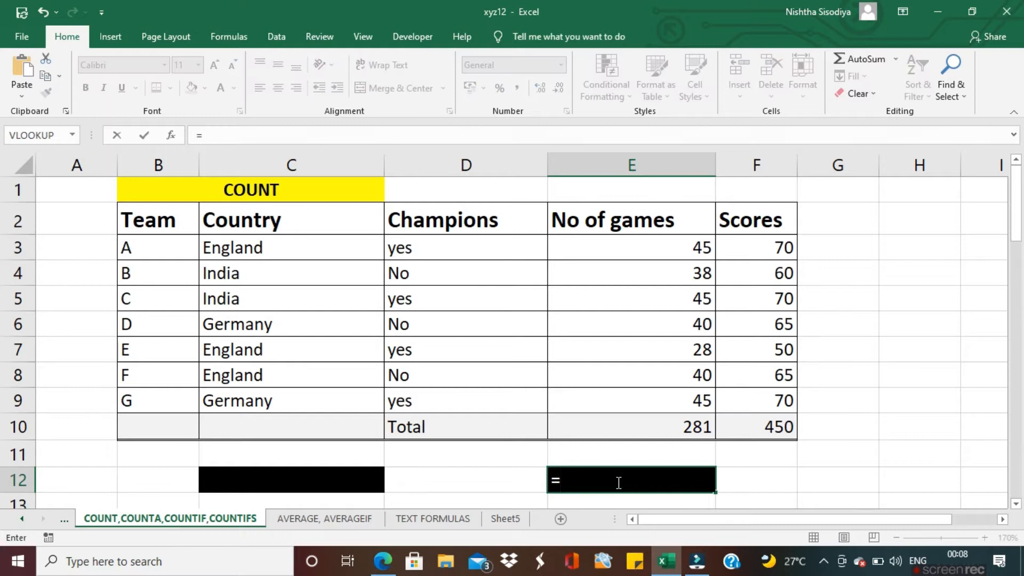
type("co")
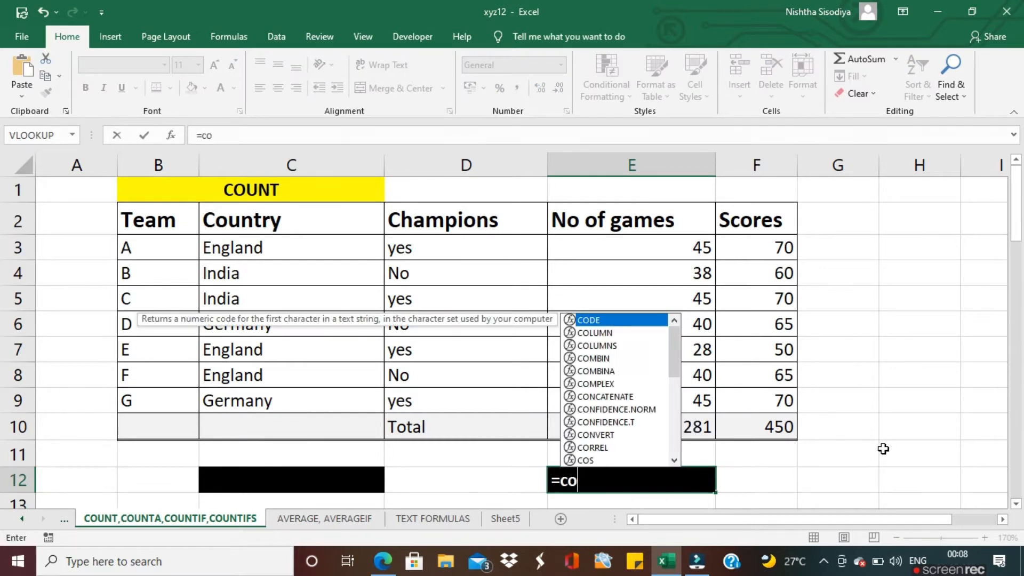
type("unt")
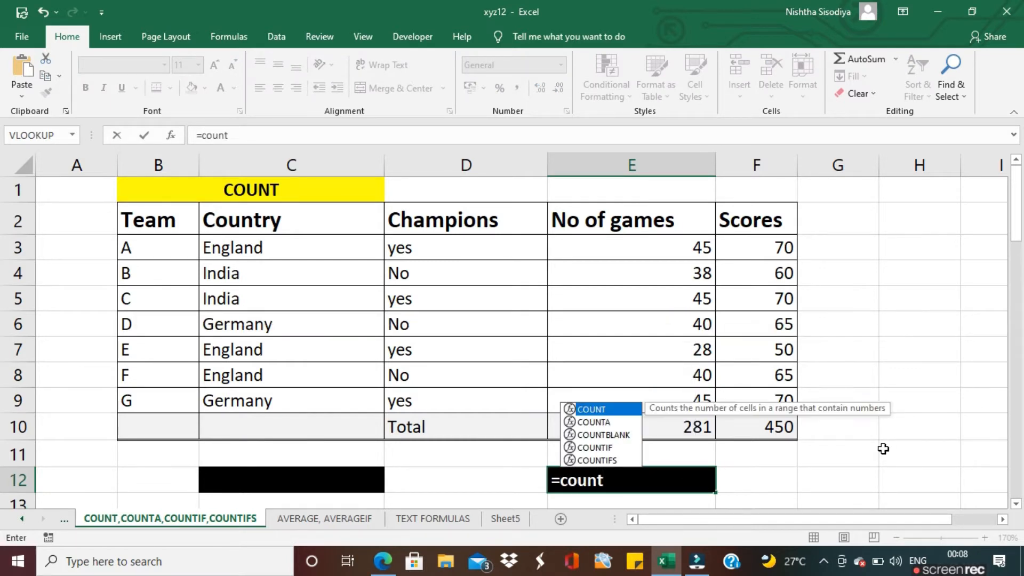
type("(")
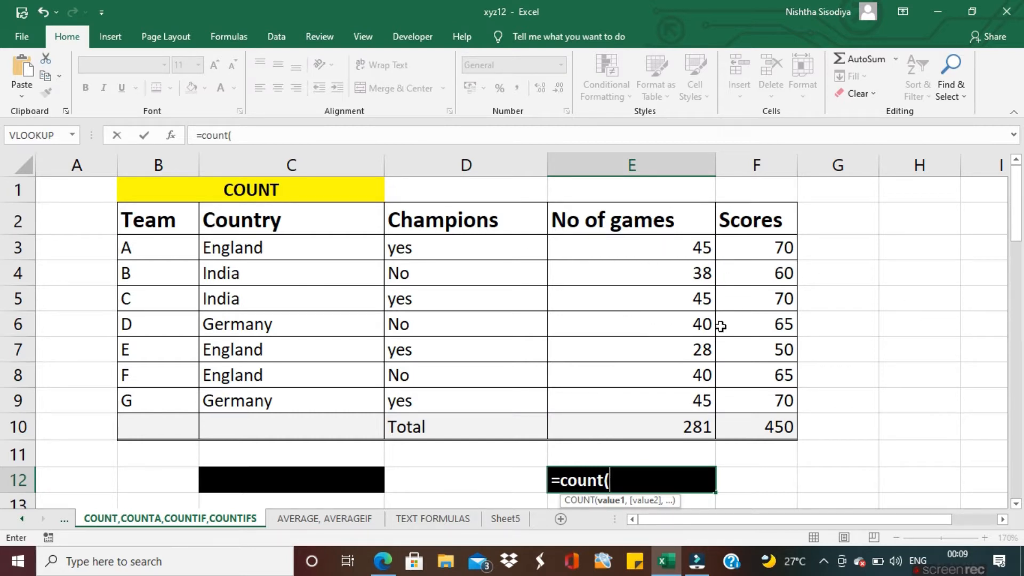
left_click_drag(651, 241, 649, 392)
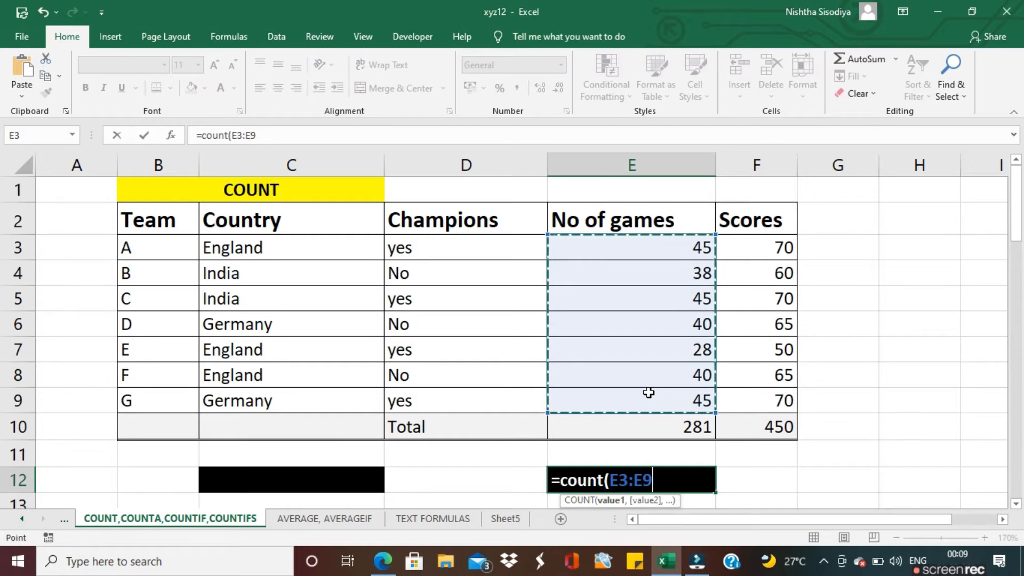
type(")")
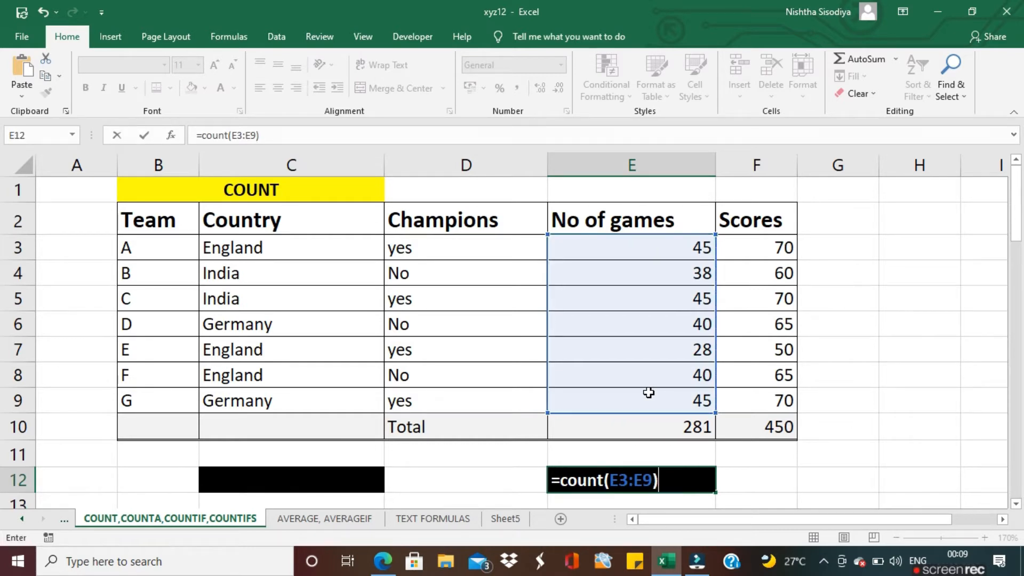
key("Return")
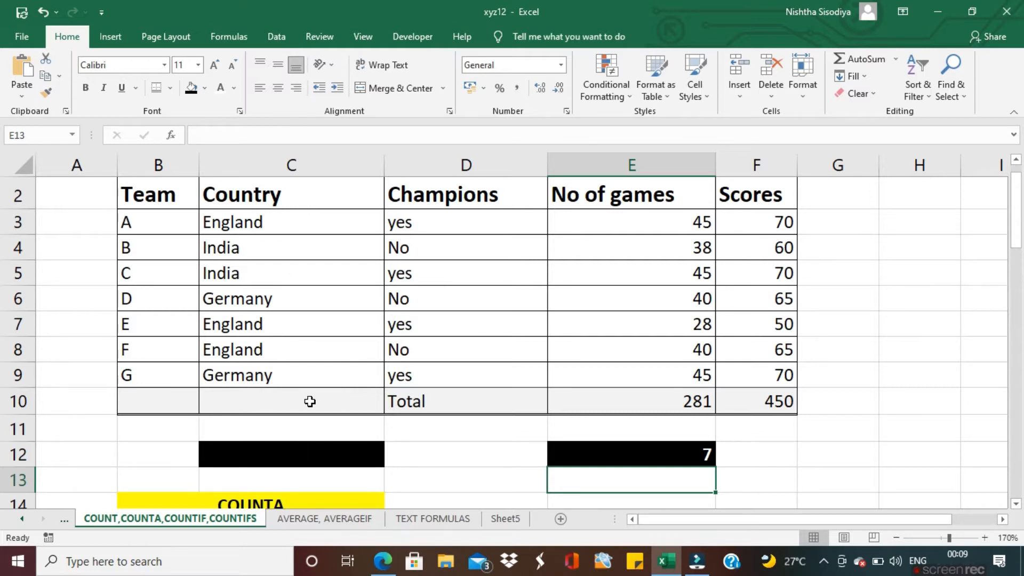
- Apply COUNT to the Country text entries by entering =COUNT(C3:C9) in cell C12
left_click(317, 457)
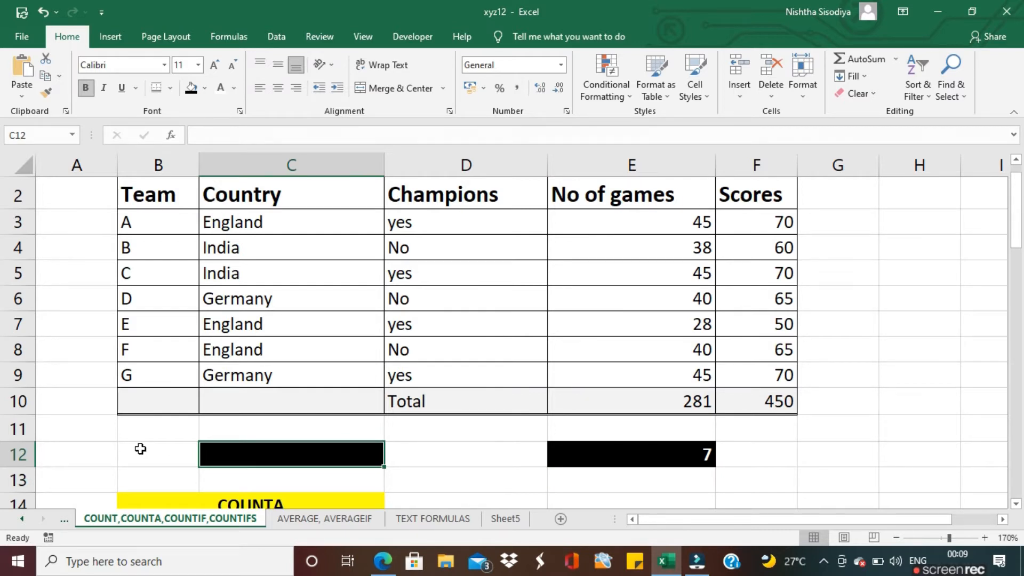
type("=")
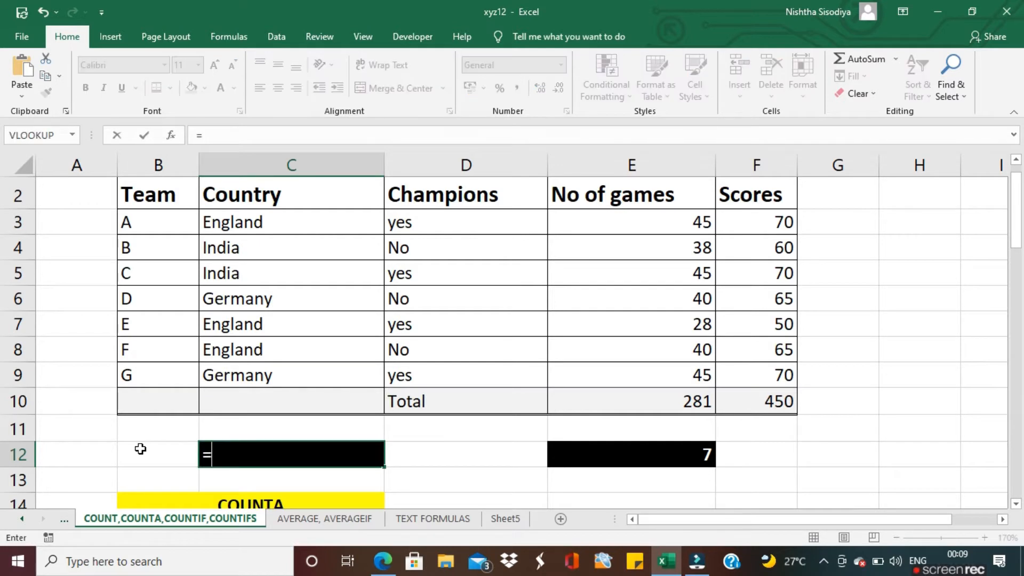
type("coun")
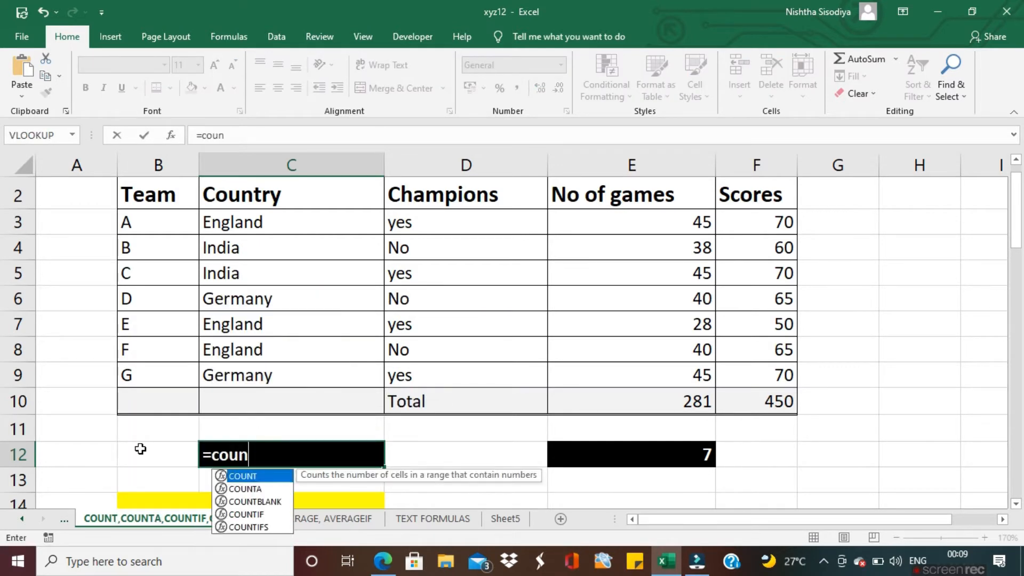
type("t(")
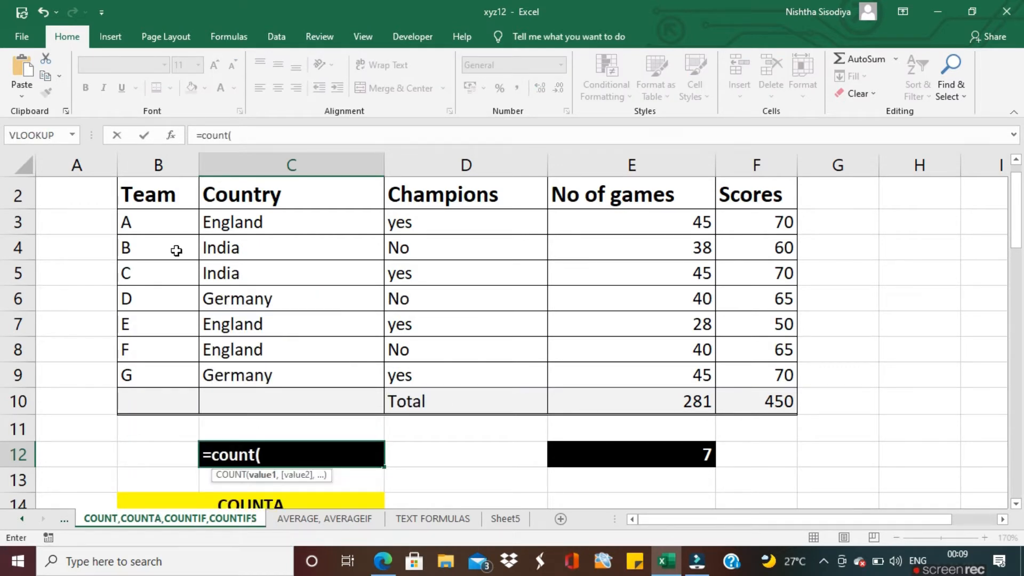
left_click_drag(228, 224, 231, 374)
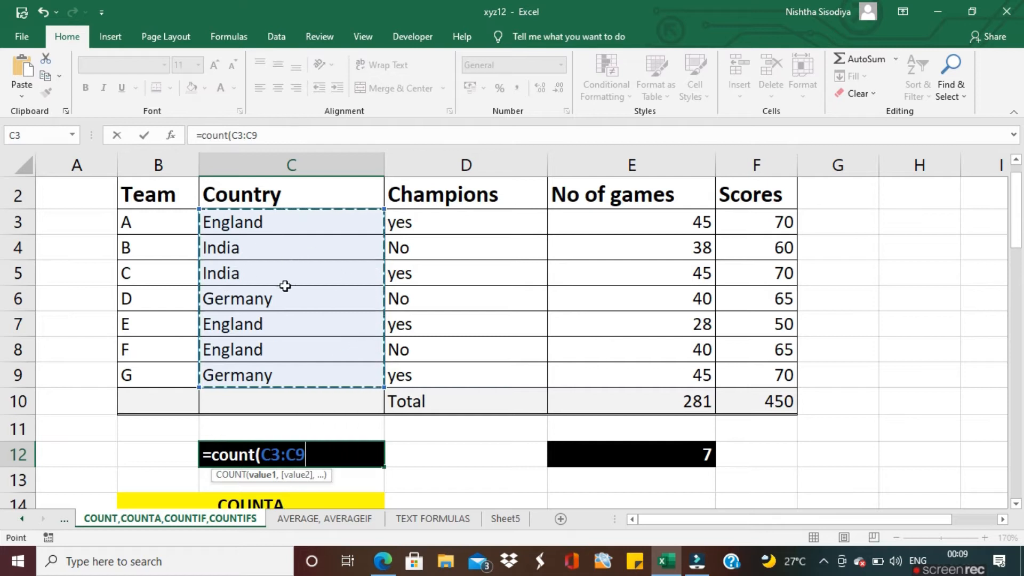
type(")")
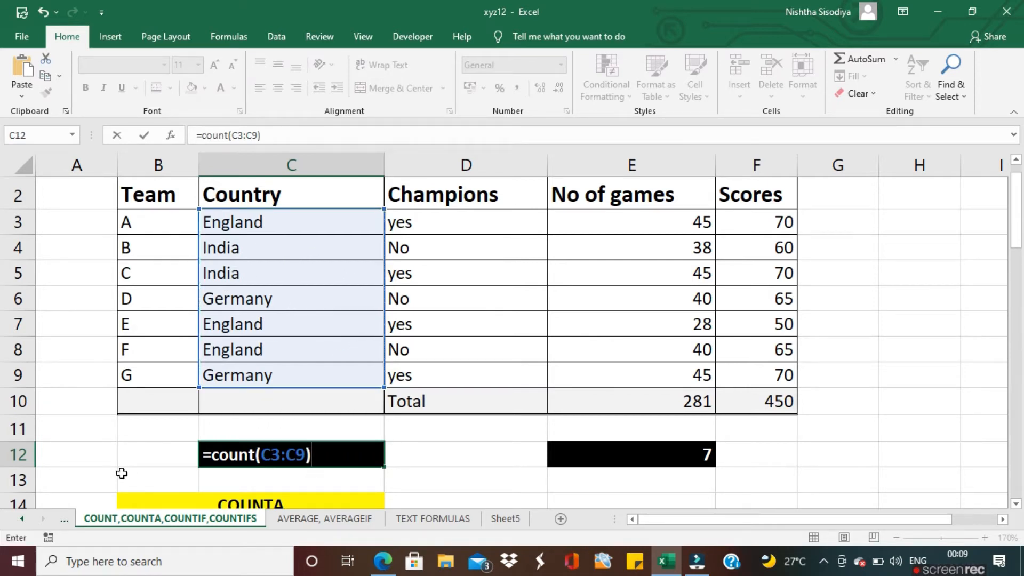
key("Return")
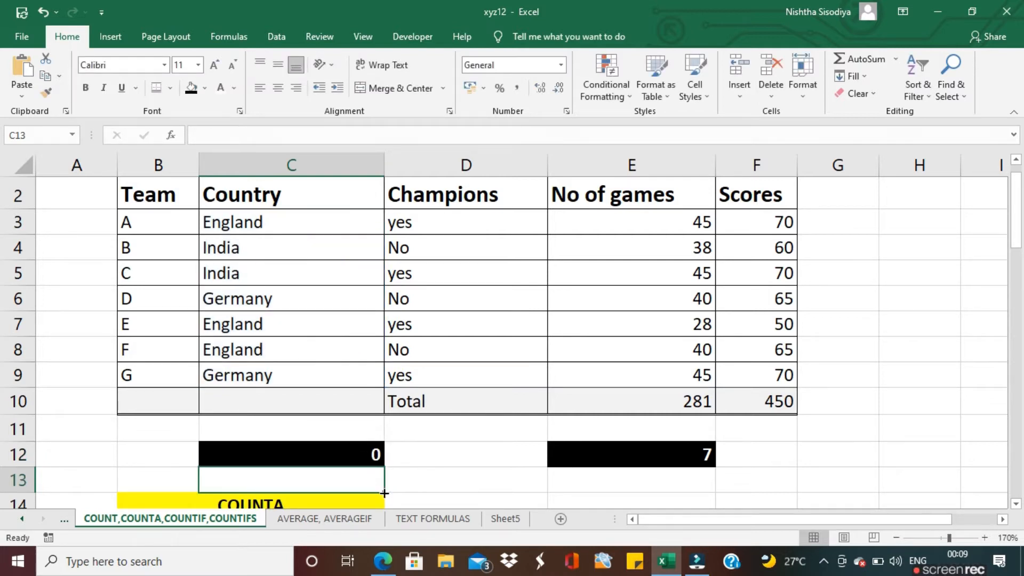
left_click(451, 502)
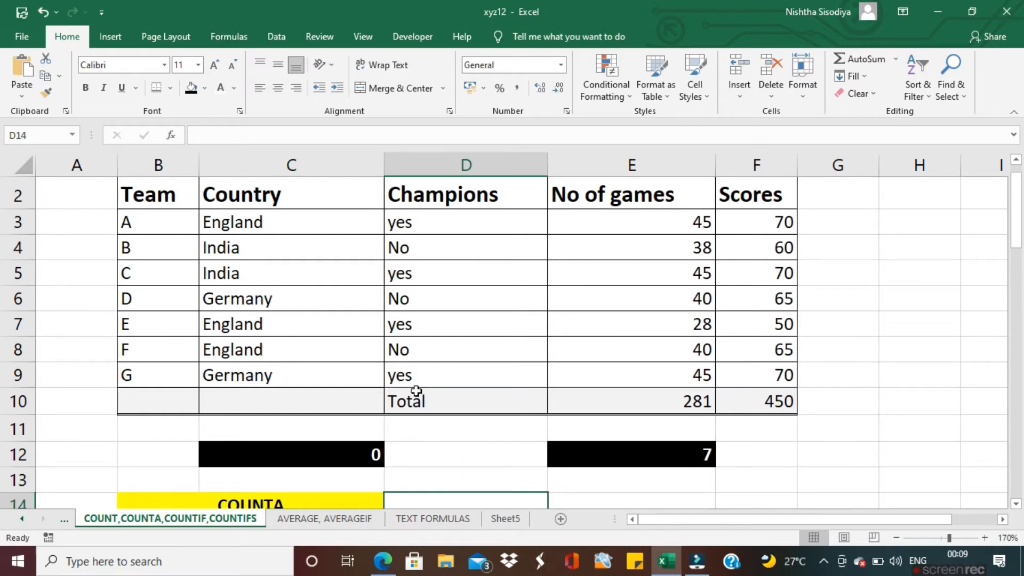
- Count the non-empty Country entries in the COUNTA table with a COUNTA formula over C16:C22 in cell C25
left_click_drag(1017, 233, 1022, 312)
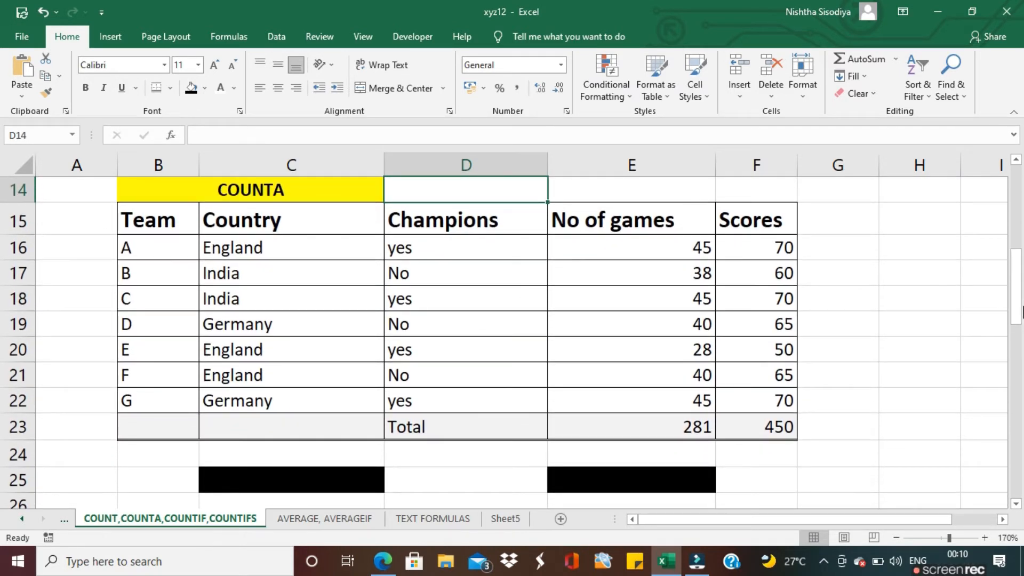
left_click(592, 484)
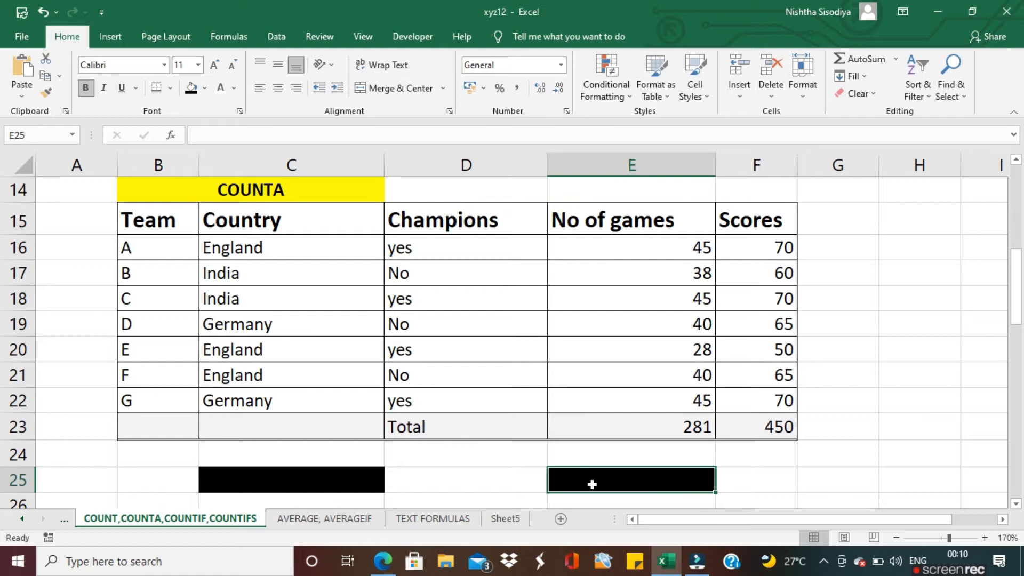
left_click(333, 490)
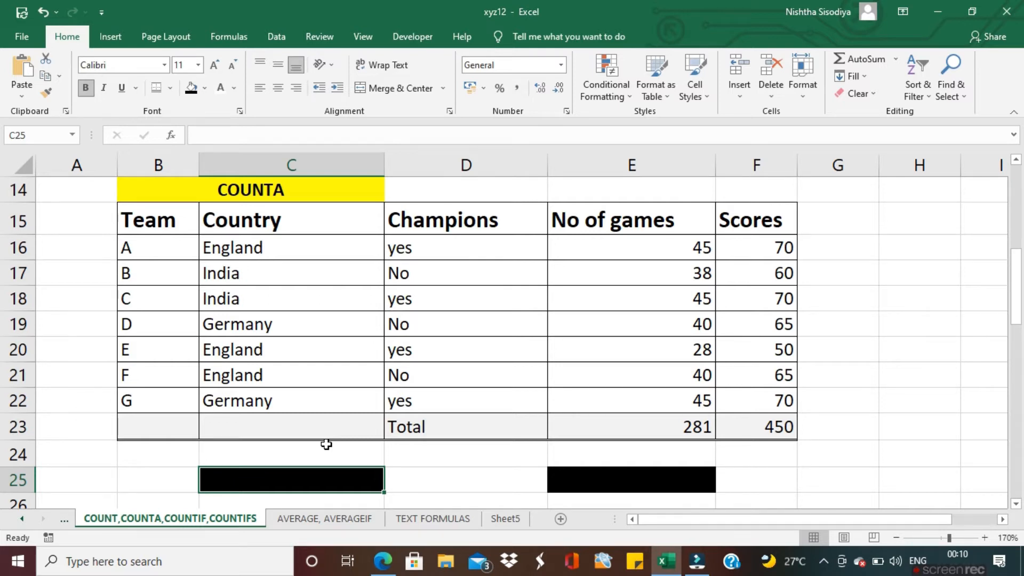
type("=")
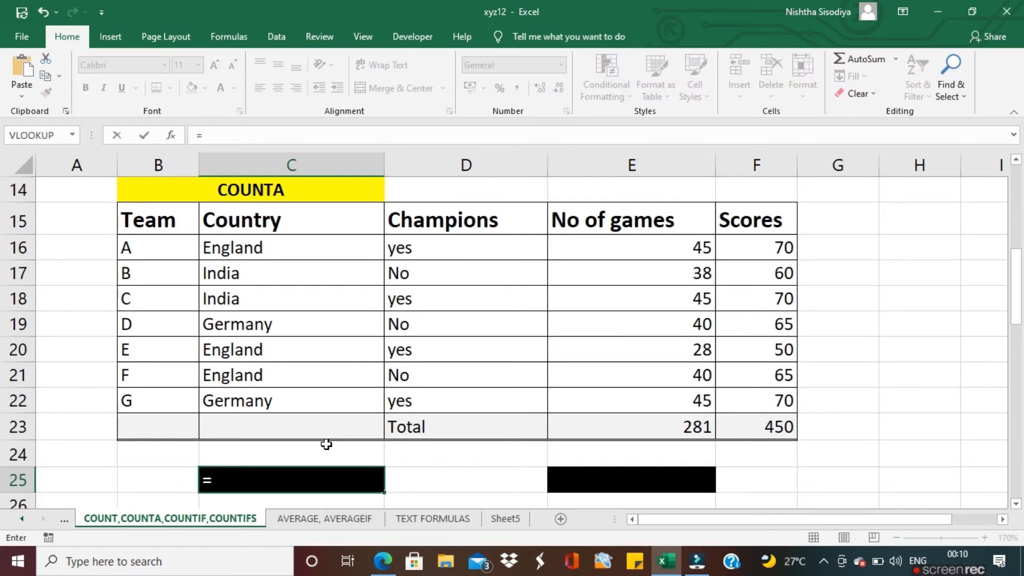
type("counta")
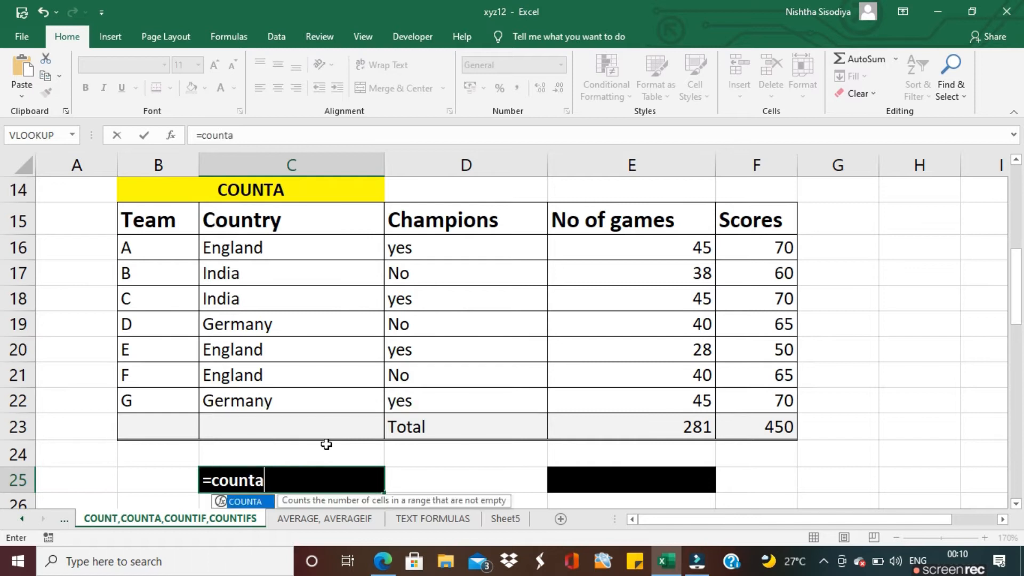
type("(")
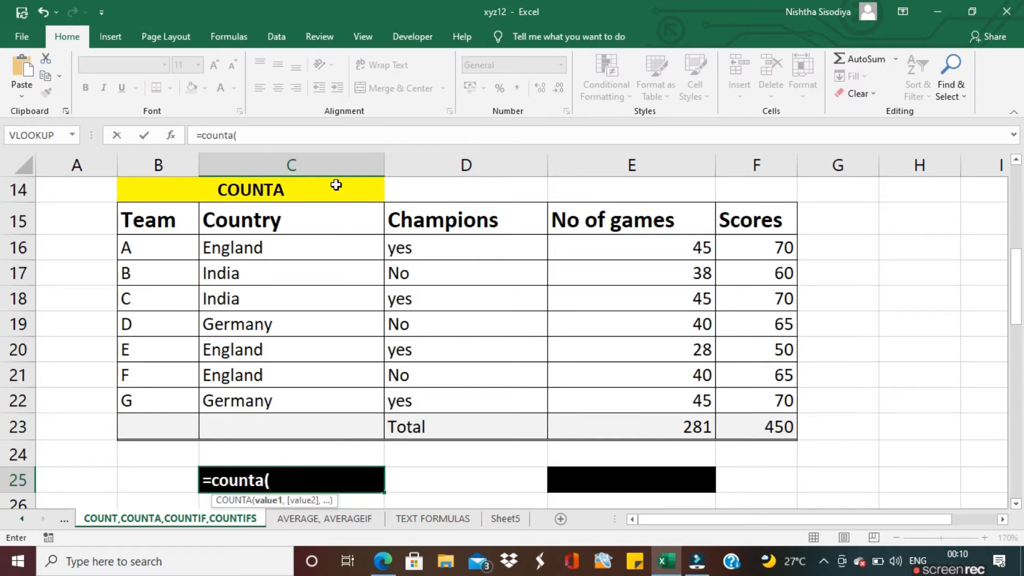
left_click(290, 253)
left_click_drag(289, 253, 293, 391)
key("Return")
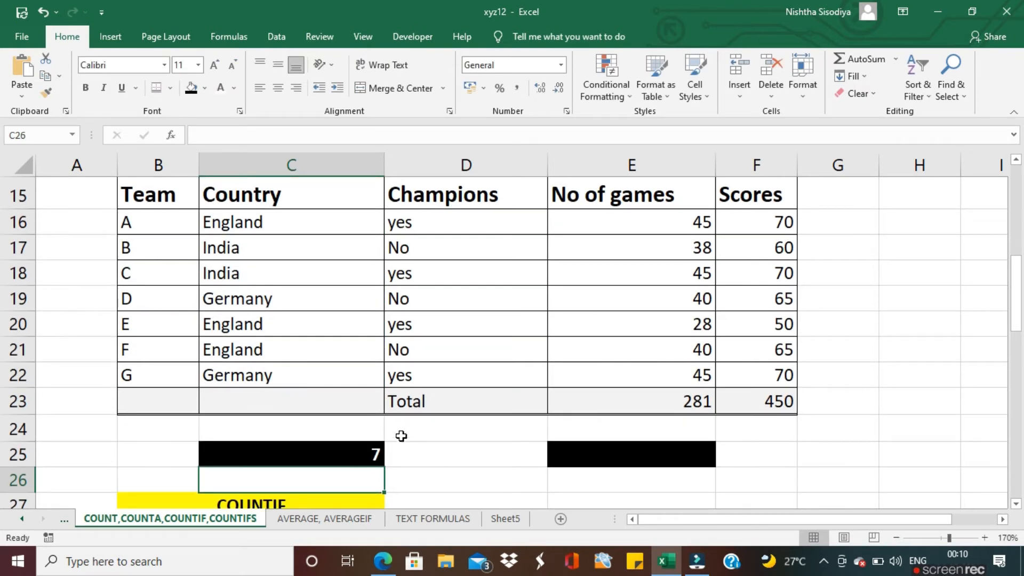
left_click(429, 466)
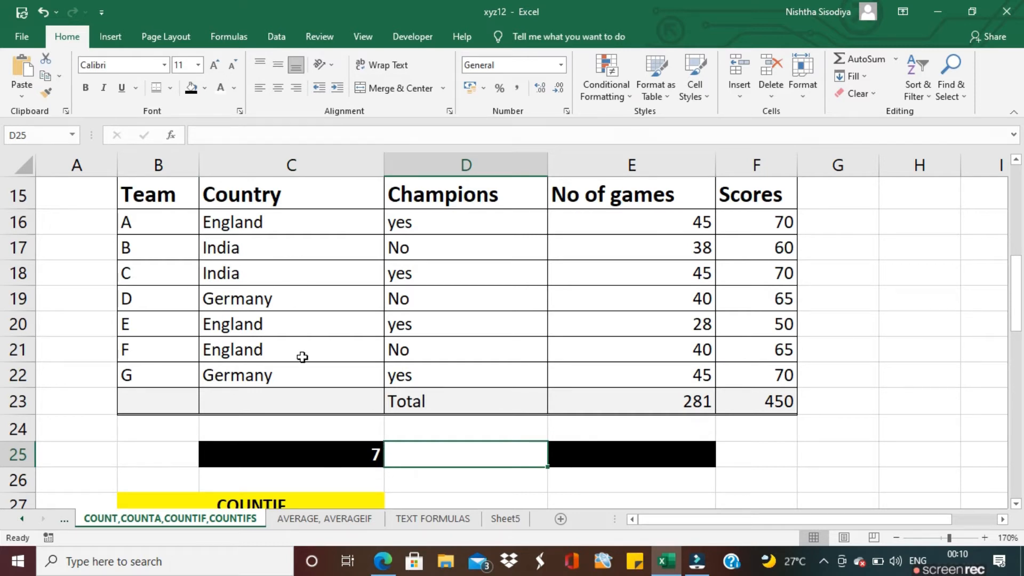
- Count the non-empty Scores entries in the COUNTA table by entering =COUNTA(F16:F22) in cell E25
left_click(574, 458)
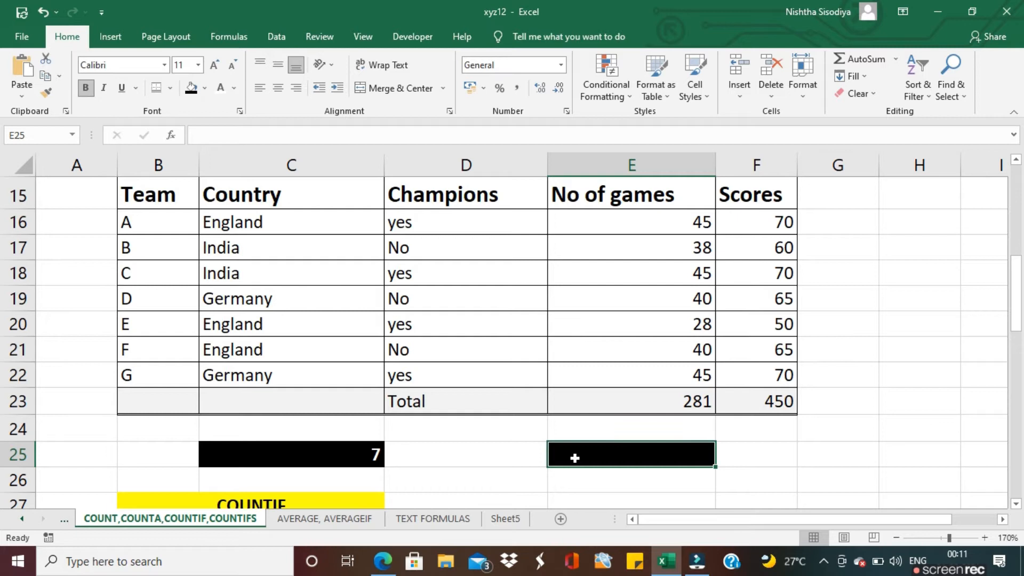
type("=")
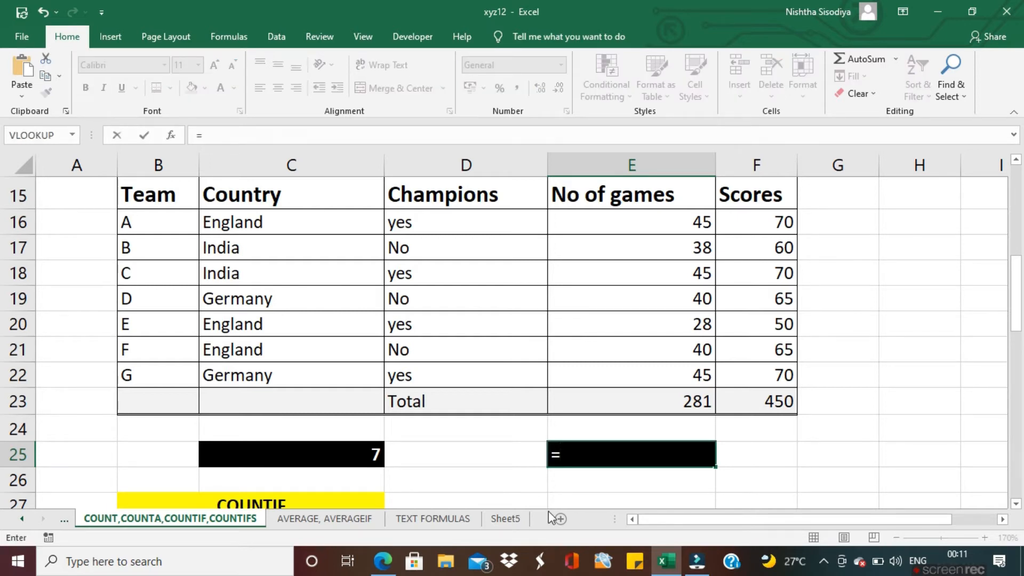
type("counta(")
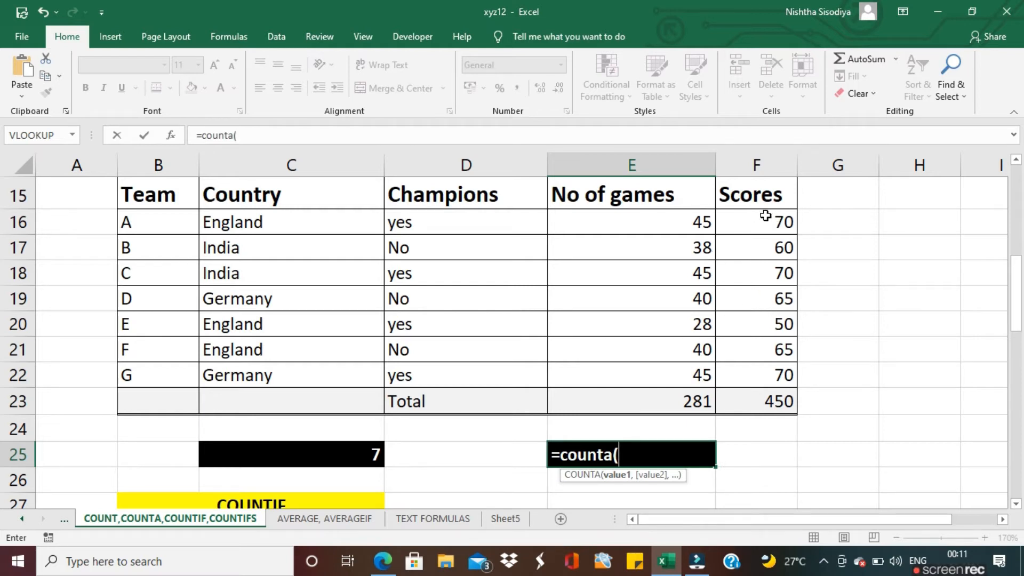
left_click_drag(766, 215, 772, 367)
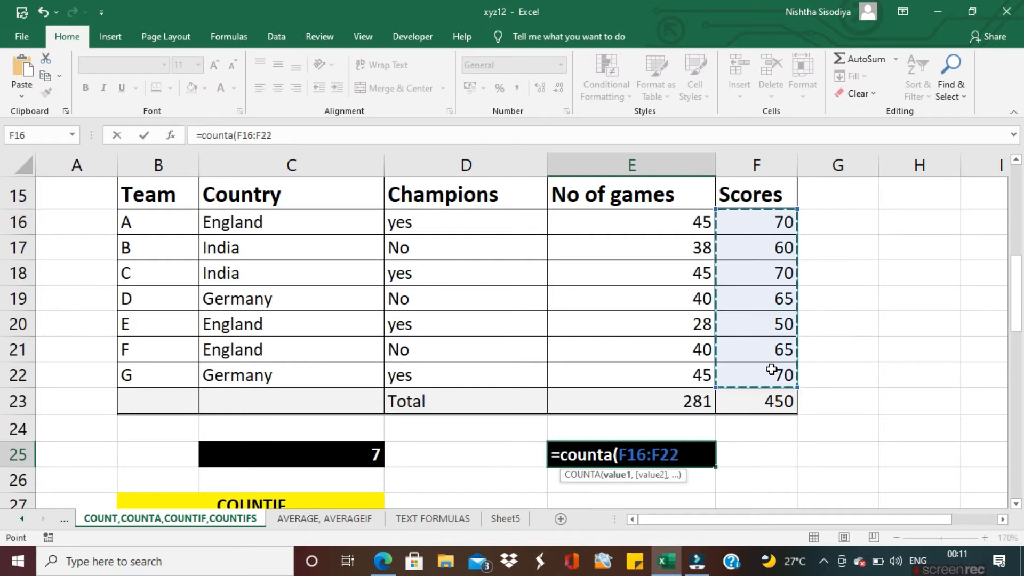
type(")")
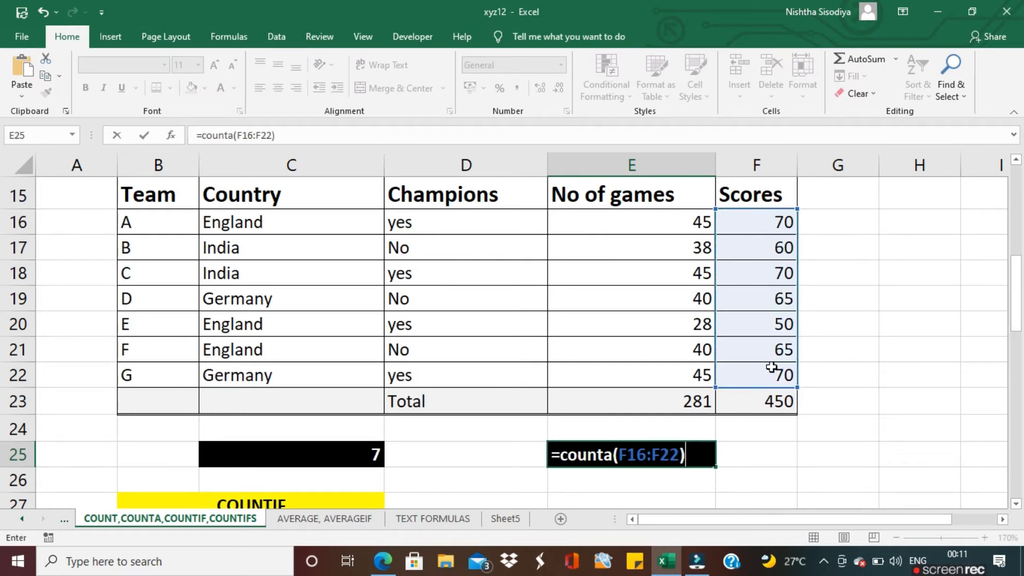
key("Return")
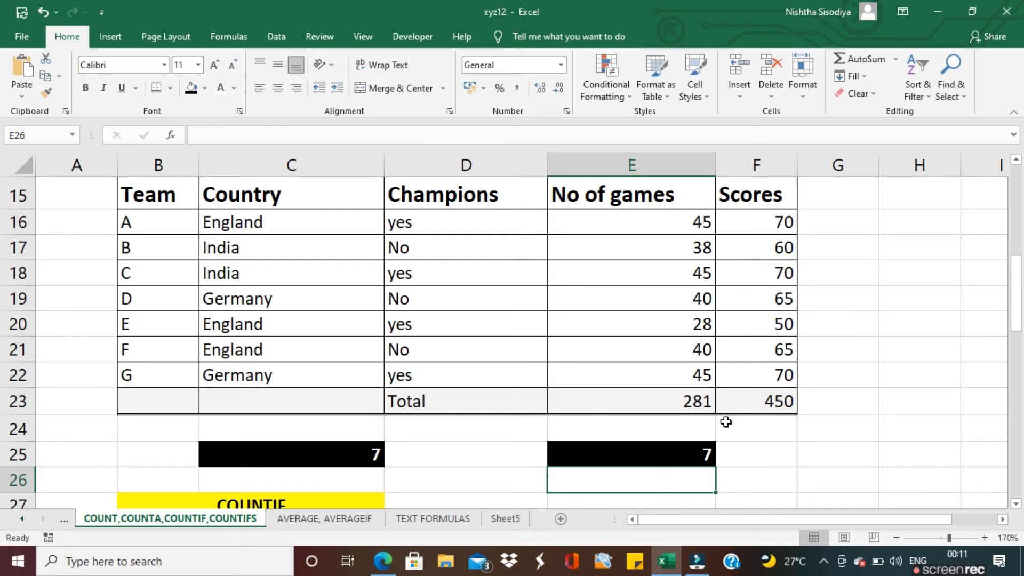
- Count the "yes" entries under Champions in the COUNTIF table by entering =COUNTIF(D30:D36,"yes") in cell D39
left_click_drag(1019, 308, 1022, 382)
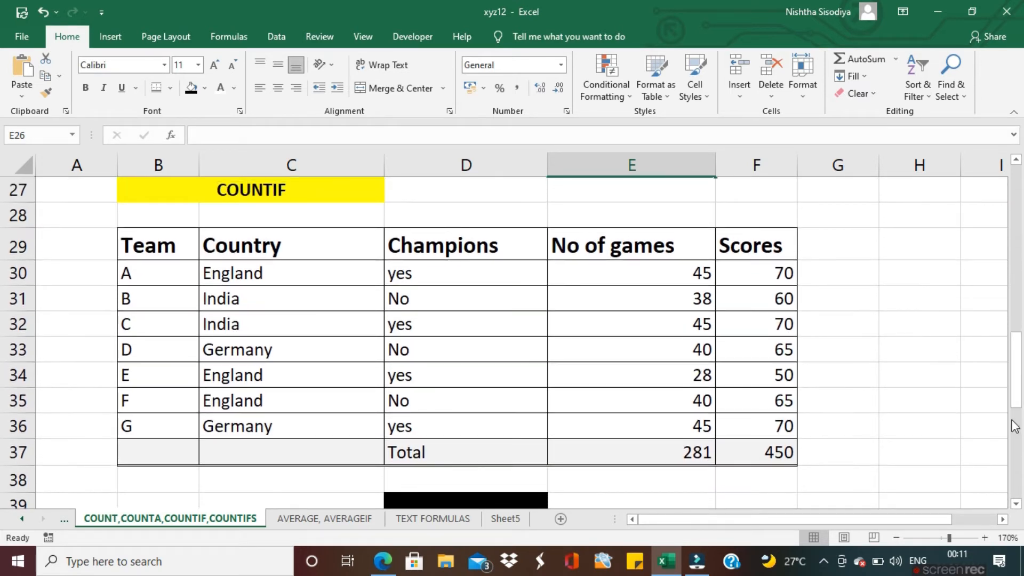
left_click(896, 535)
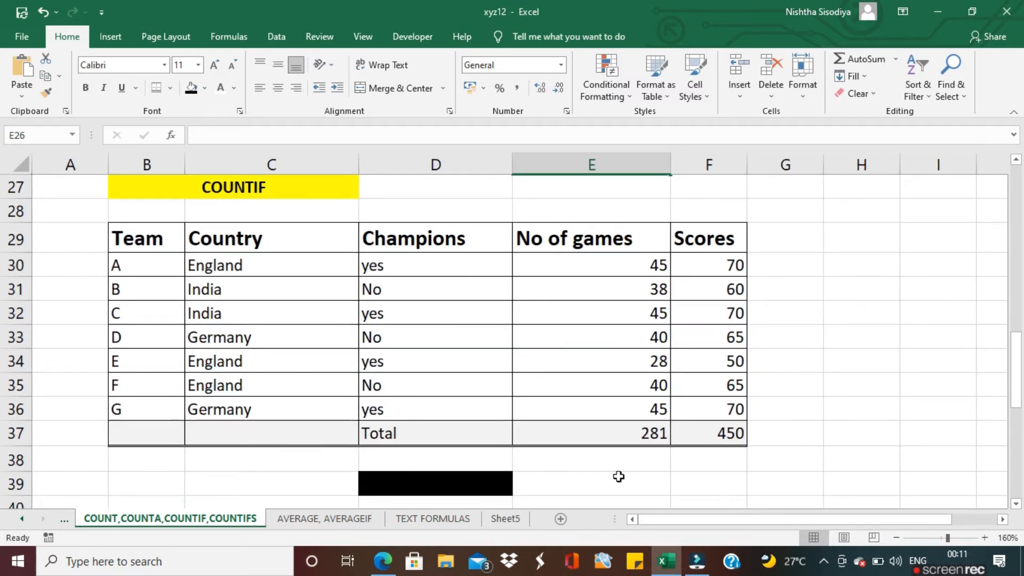
left_click(458, 483)
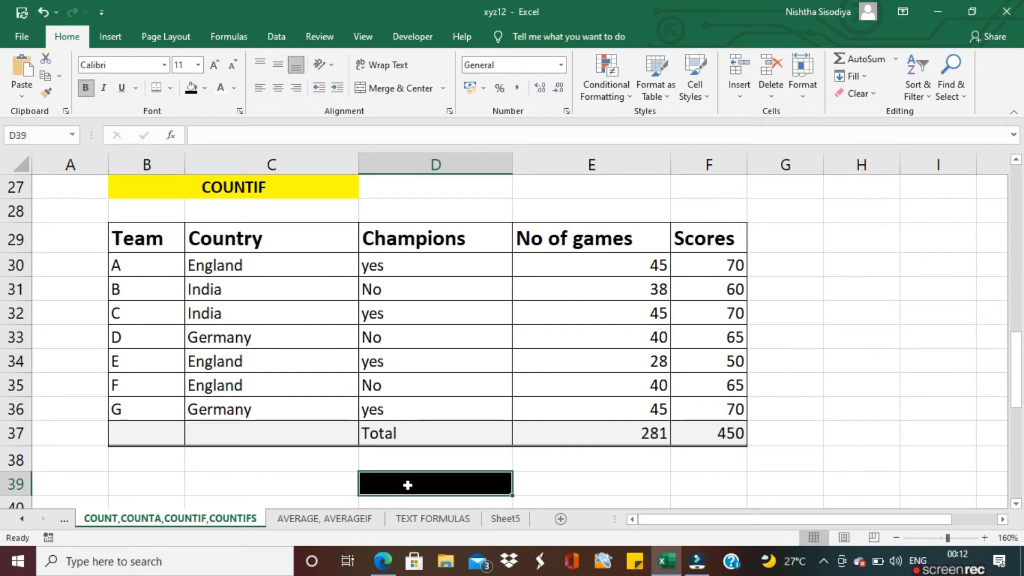
type("=cou")
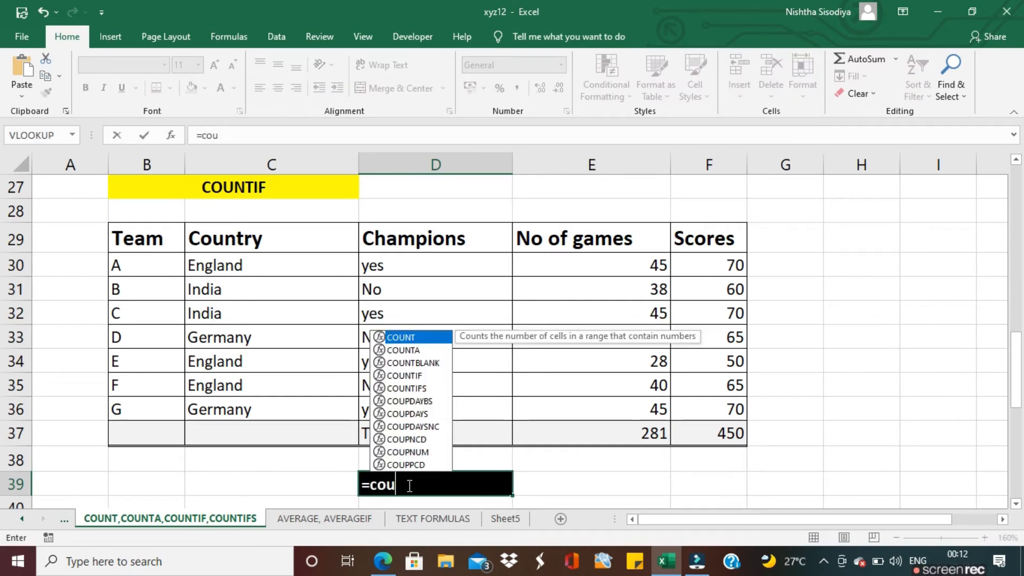
type("ntif")
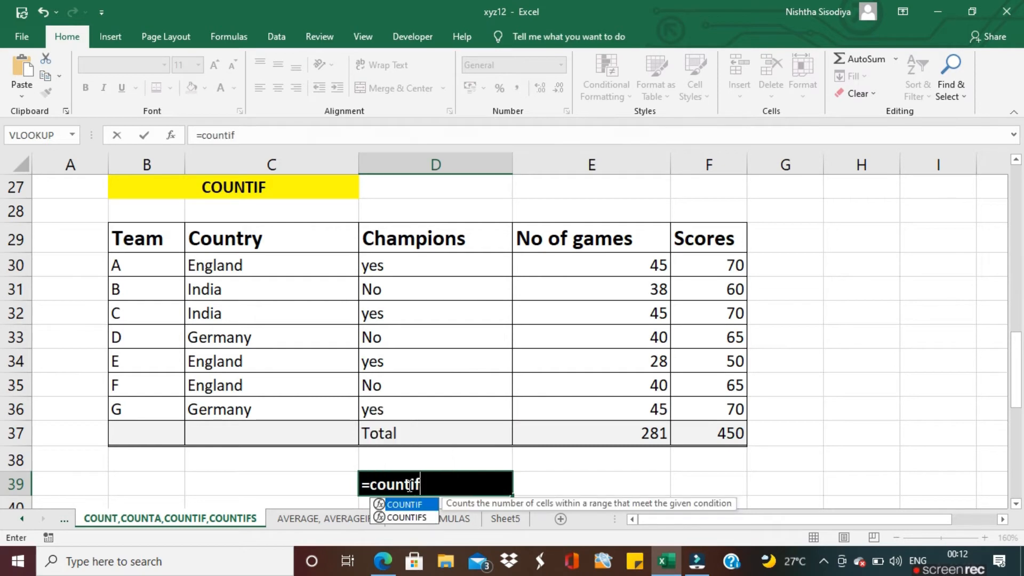
type("(")
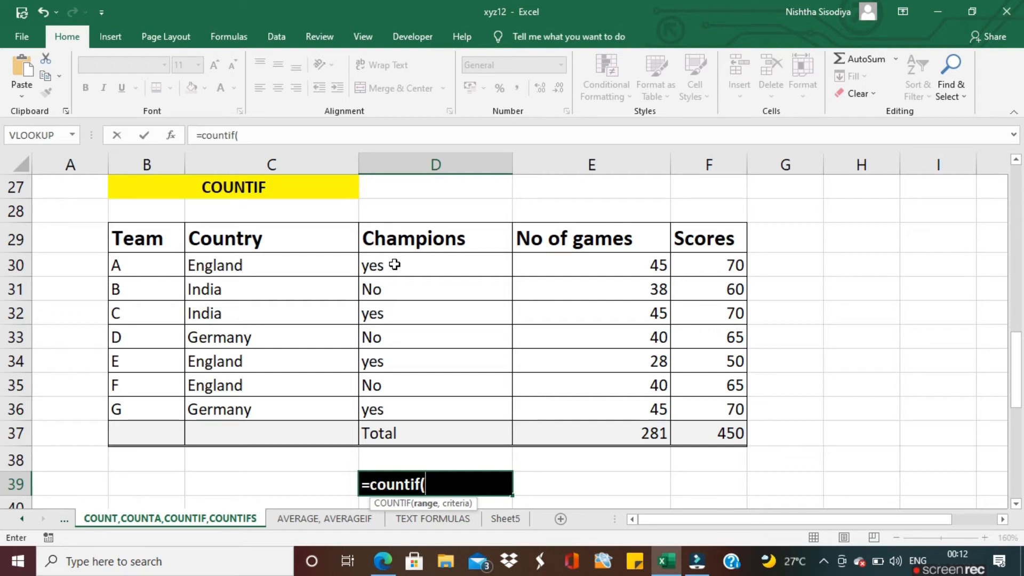
left_click_drag(394, 265, 394, 409)
type(",")
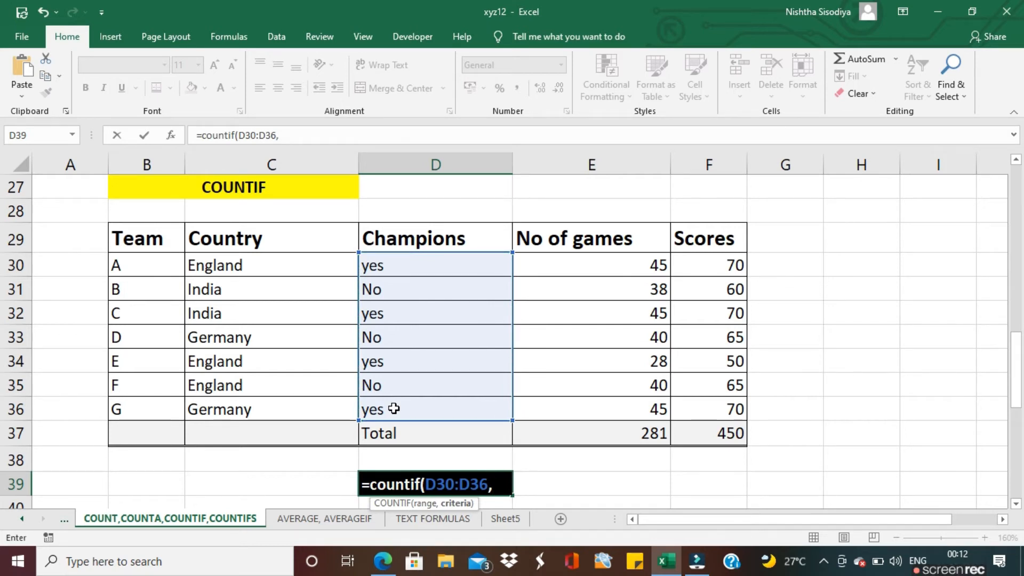
type("\"ye")
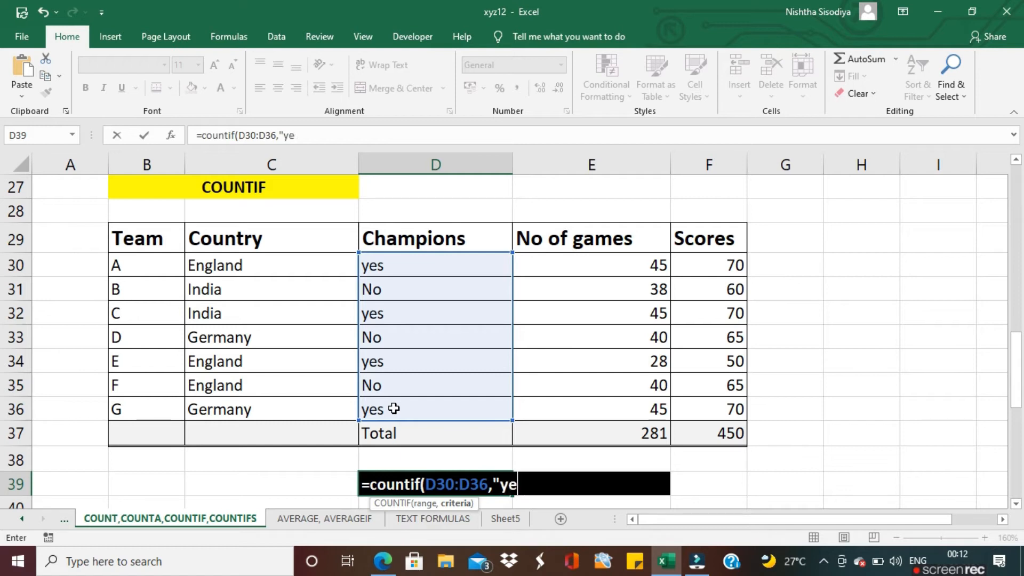
type("s\"")
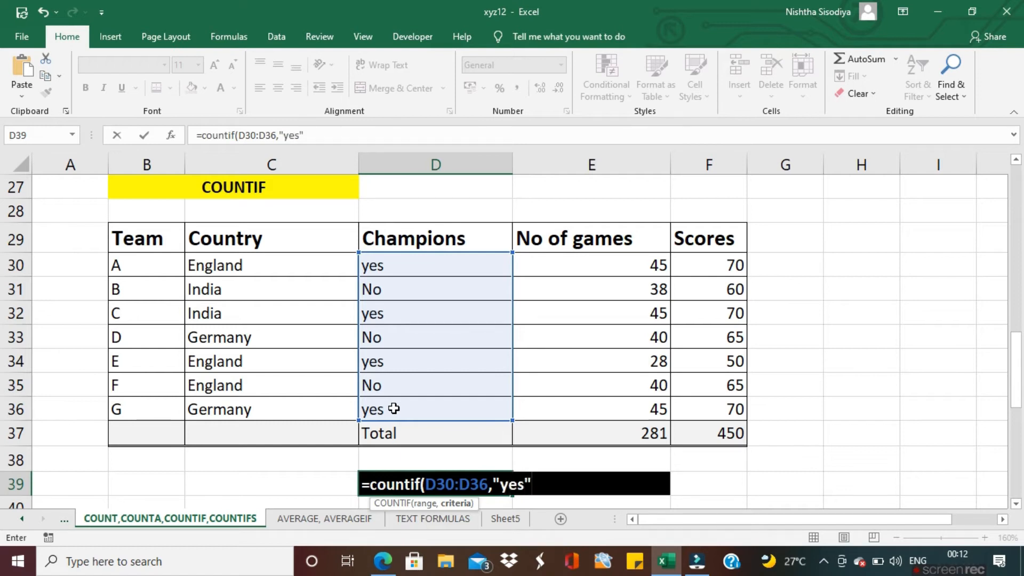
type(")")
key("Return")
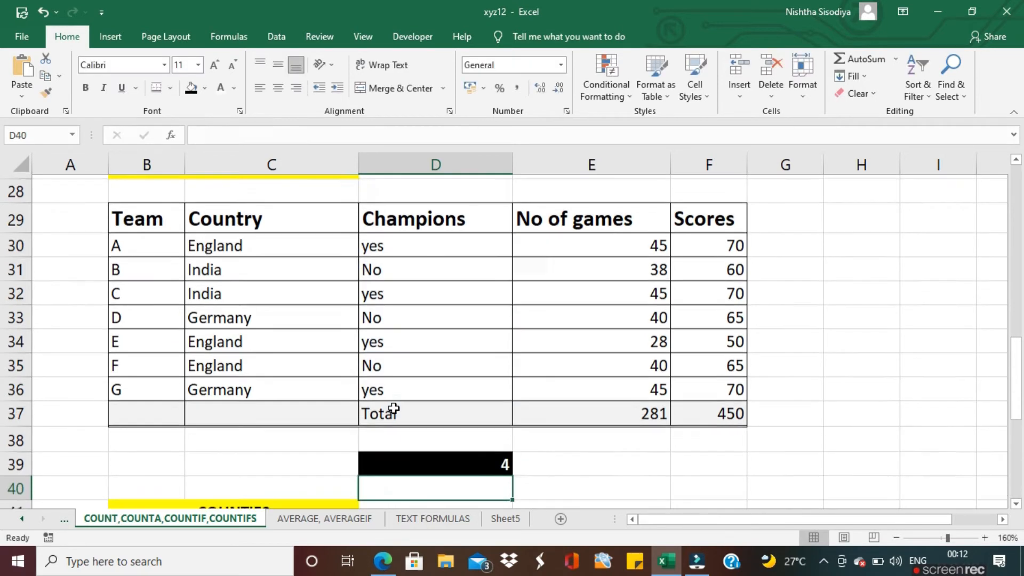
left_click(472, 467)
key("ctrl+b")
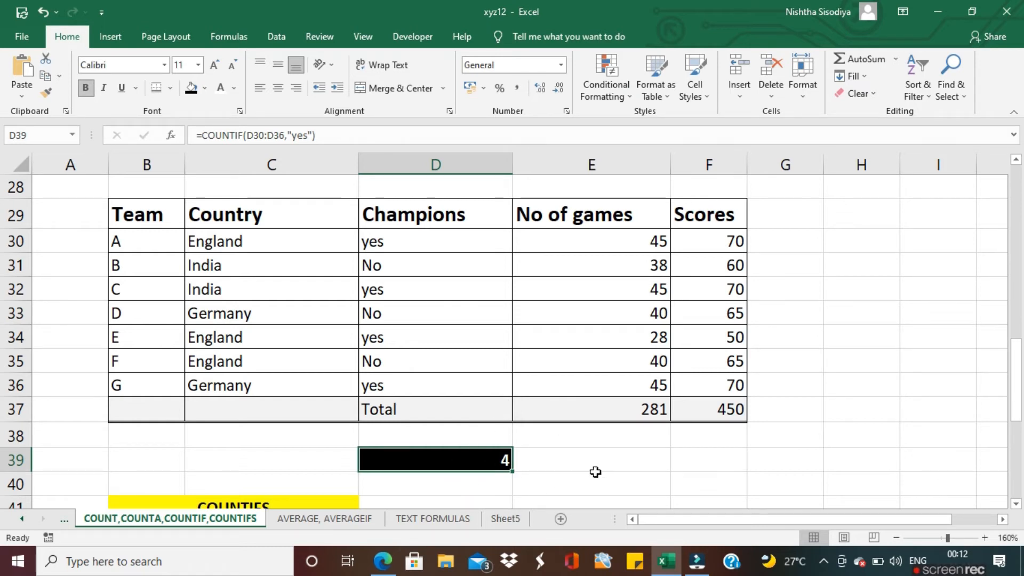
- Start a COUNTIFS formula in cell C52 with the Champions range D43:D49 and the criterion "yes" as its first condition
left_click_drag(1016, 377, 1022, 454)
left_click(1019, 457)
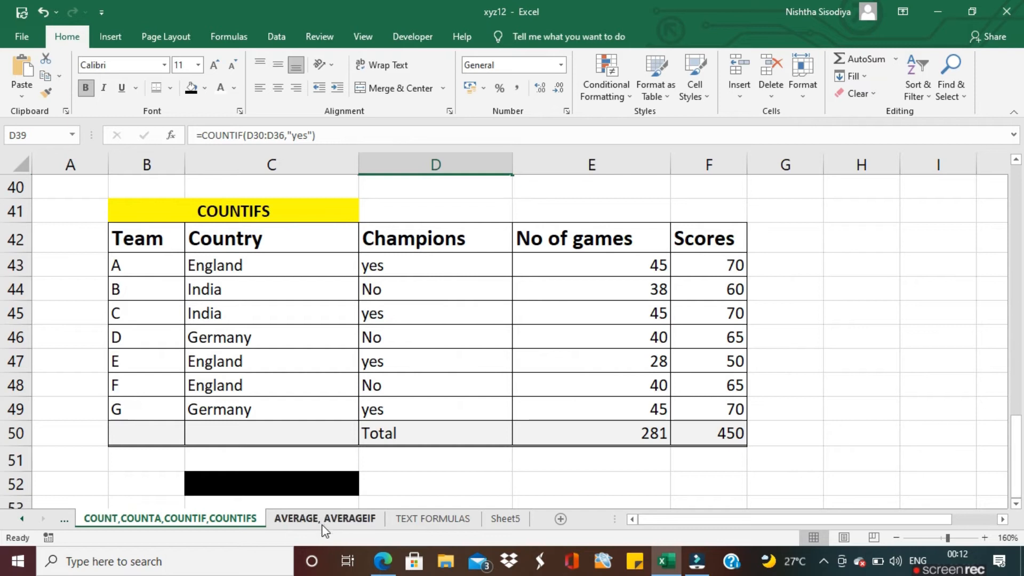
left_click(282, 483)
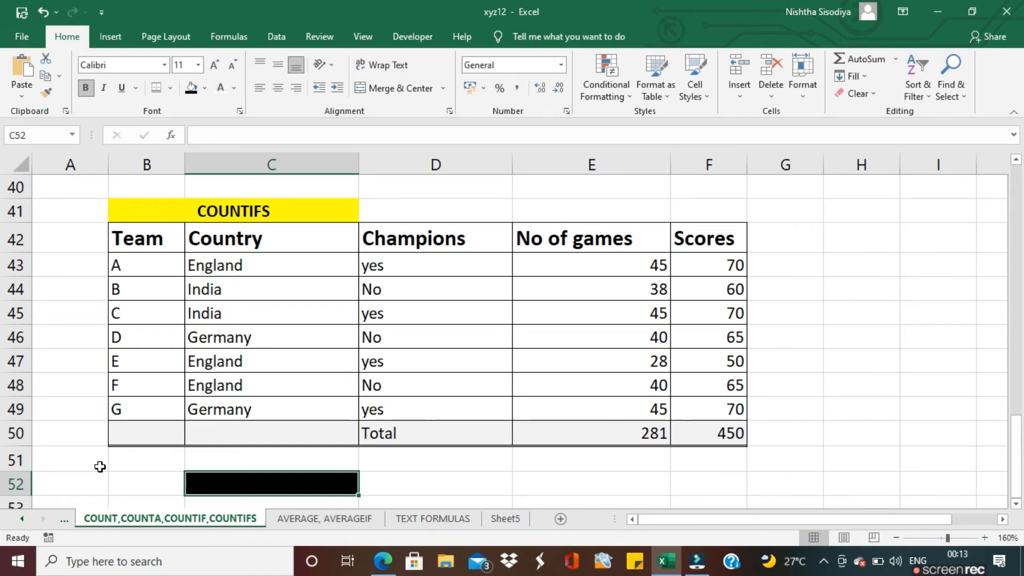
type("=")
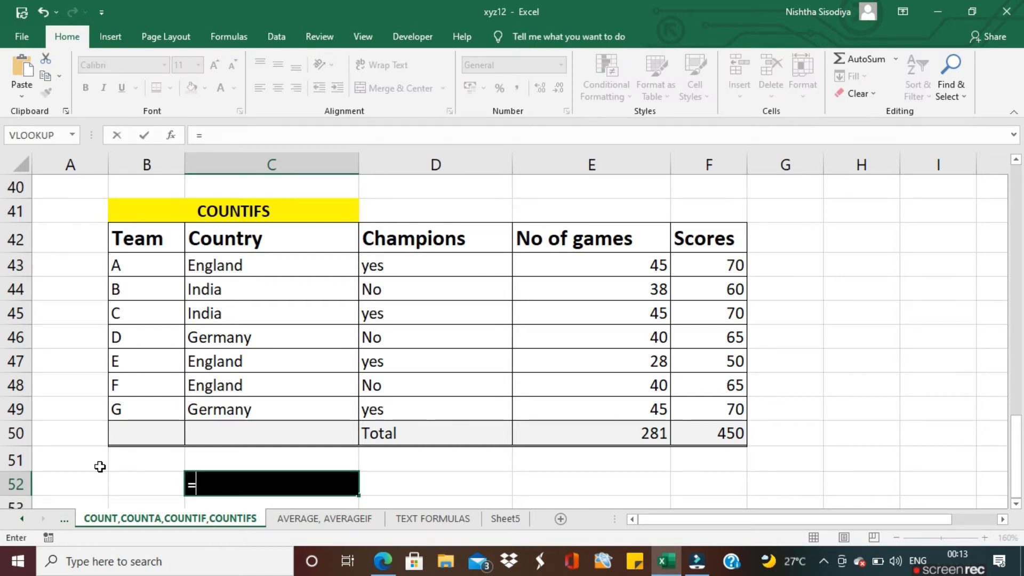
type("countifs")
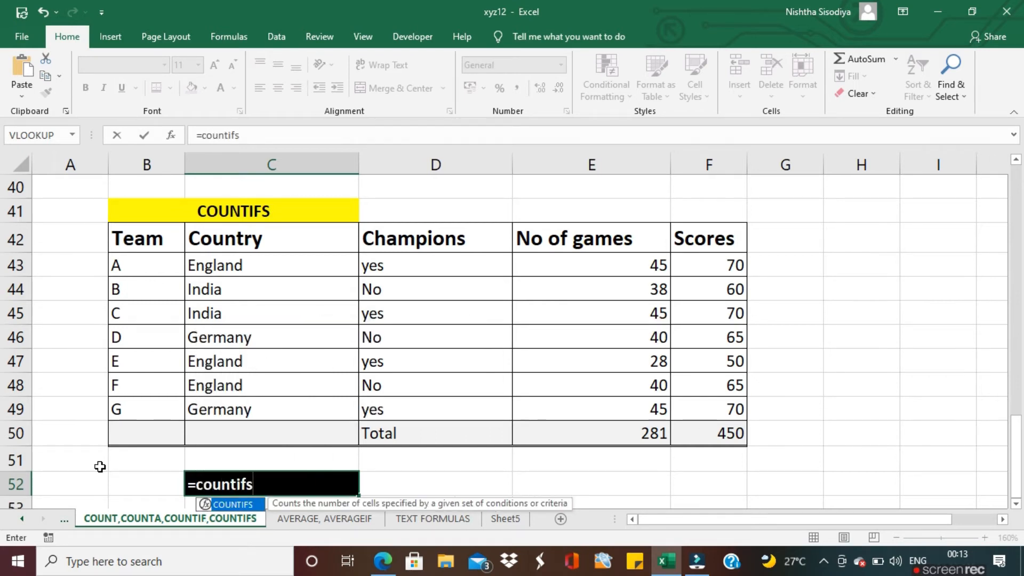
type("(")
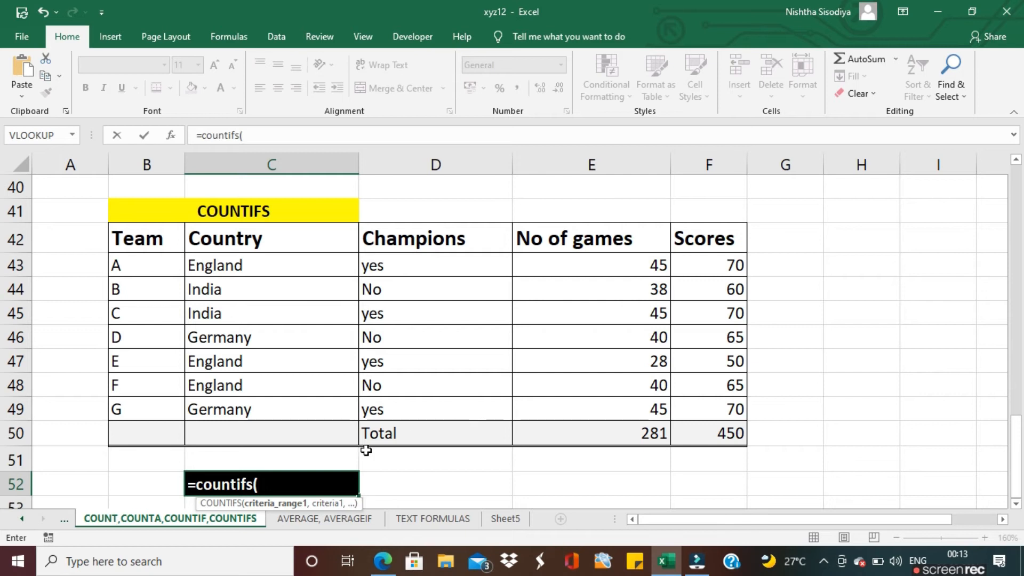
left_click(434, 274)
left_click_drag(435, 273, 441, 408)
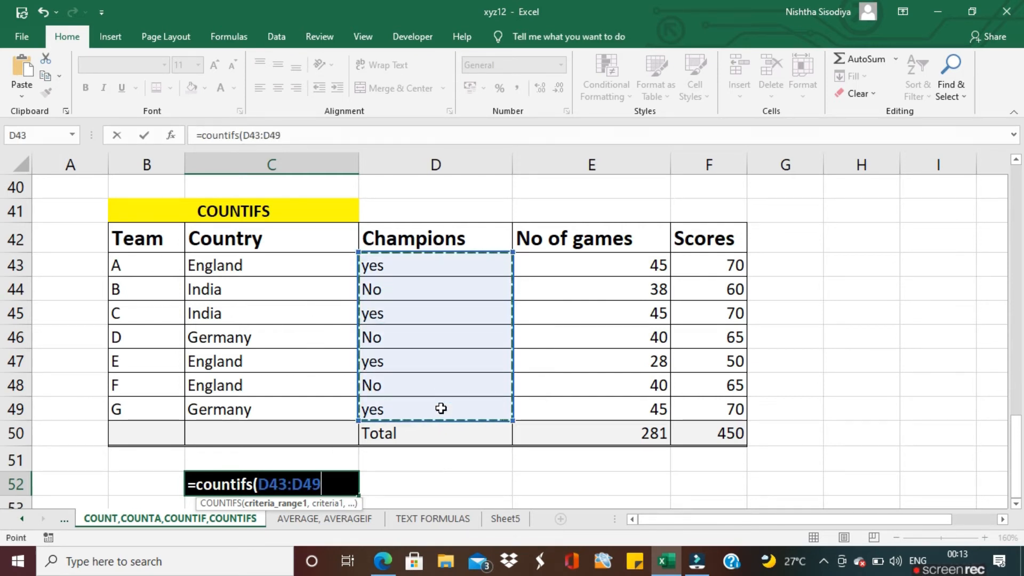
type(",")
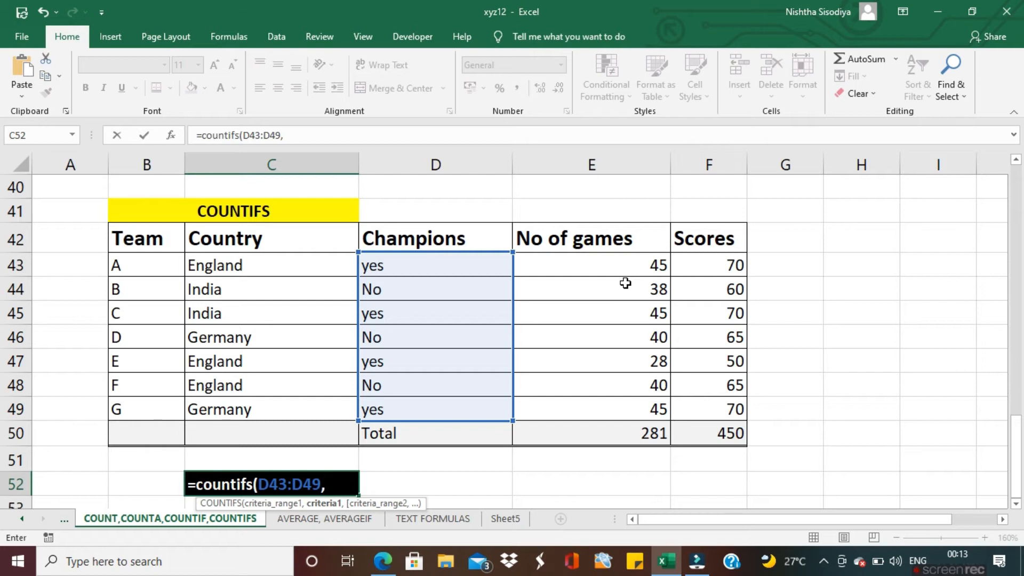
type("\"yes")
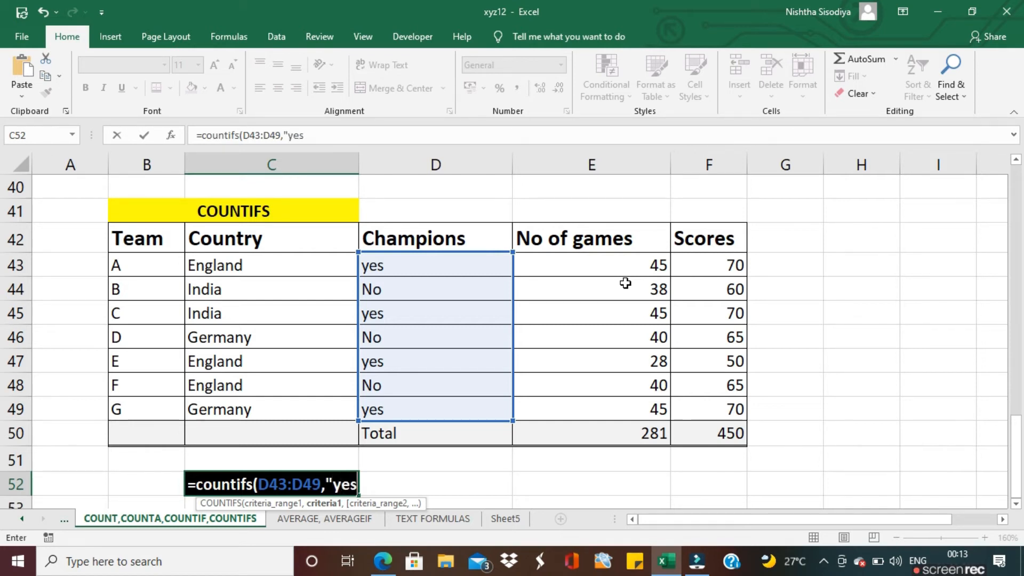
type("\"")
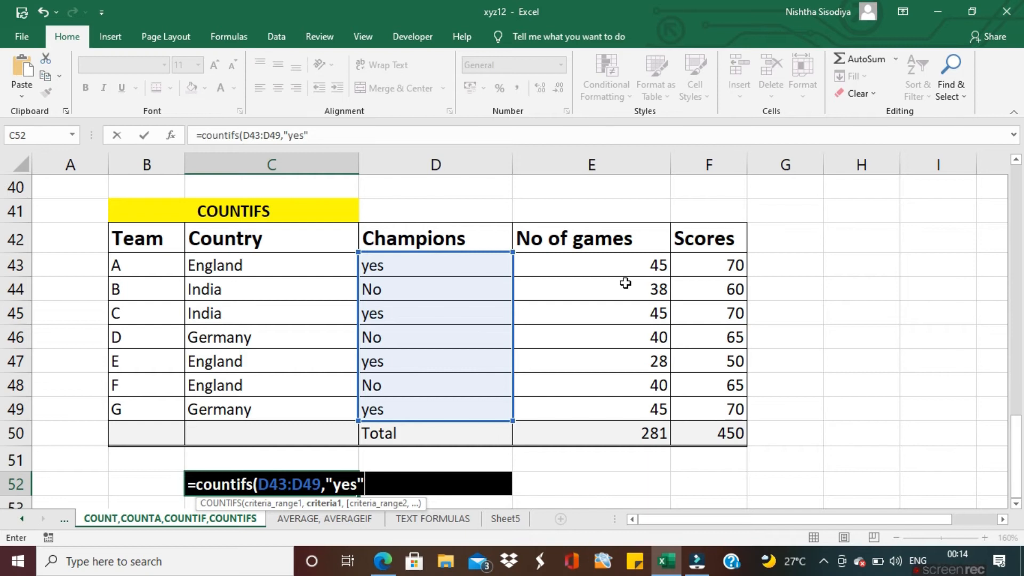
- Complete the COUNTIFS formula with a second condition matching Scores in F43:F49 against ">60"
type(",")
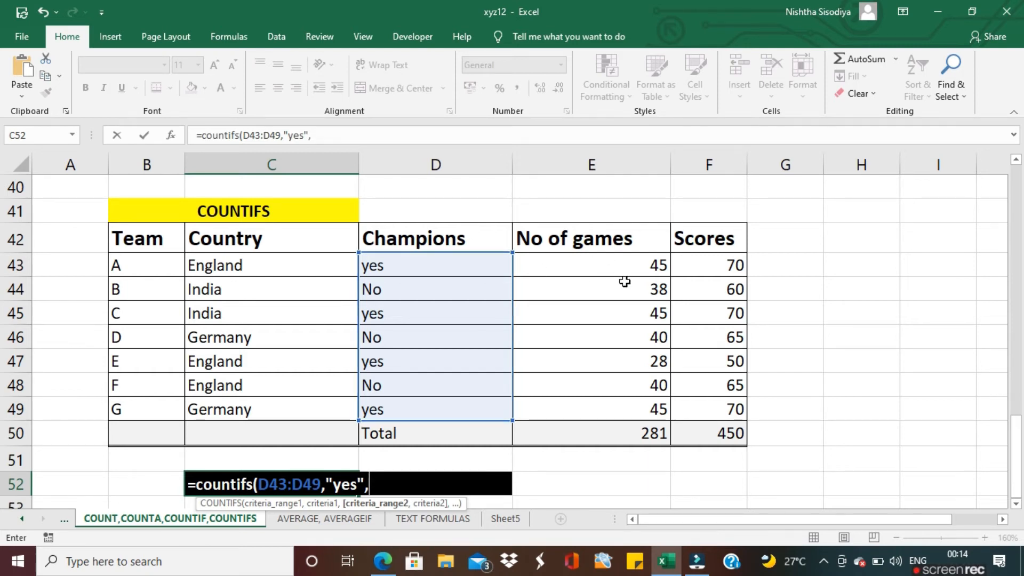
left_click_drag(709, 260, 697, 417)
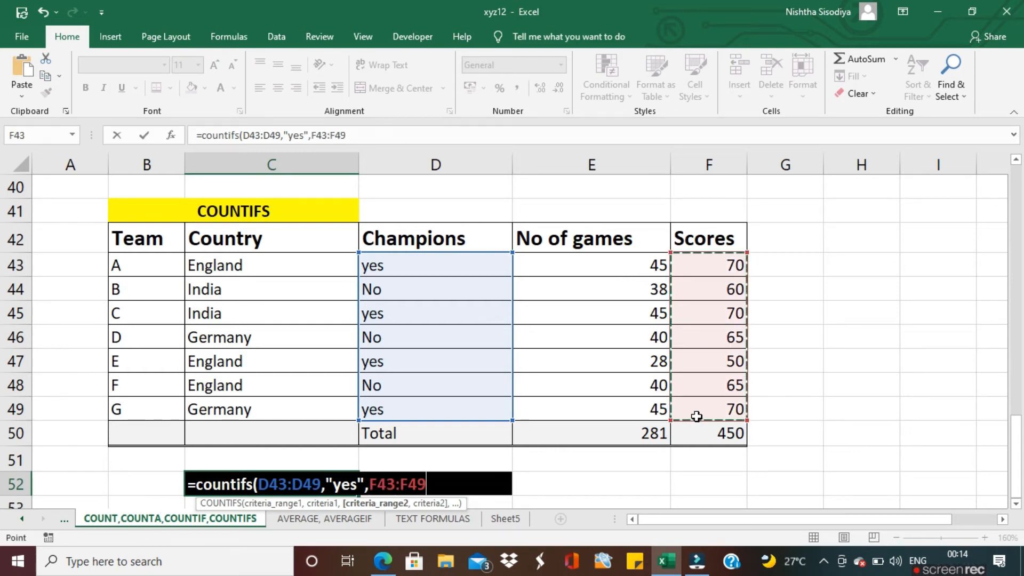
type(",")
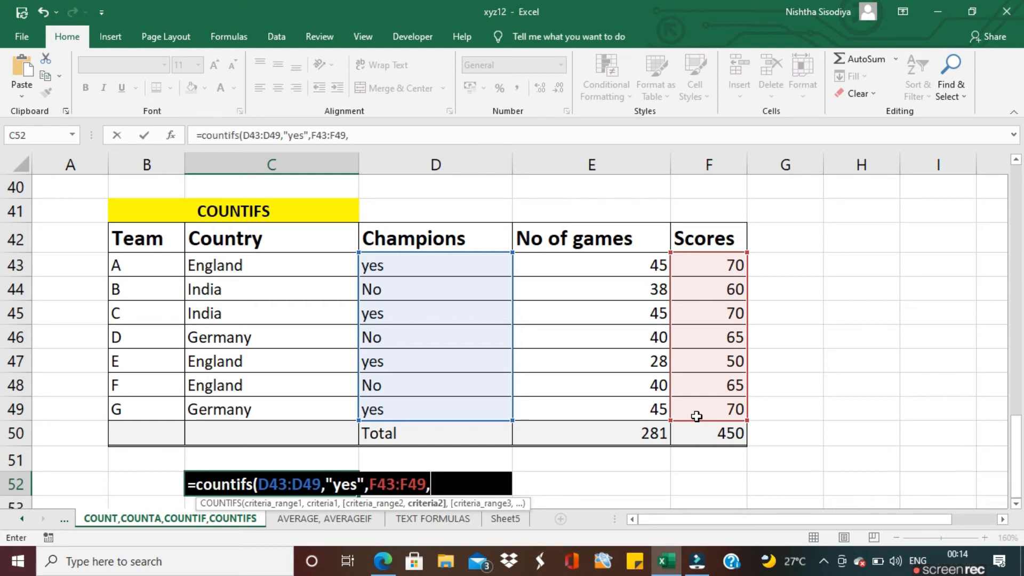
type("\">60")
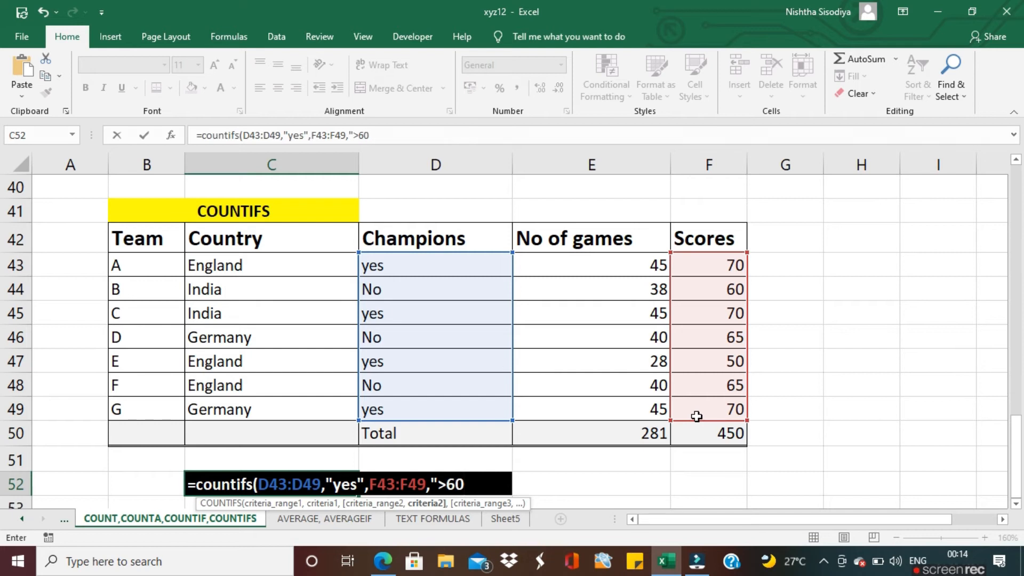
type("\")")
key("Return")
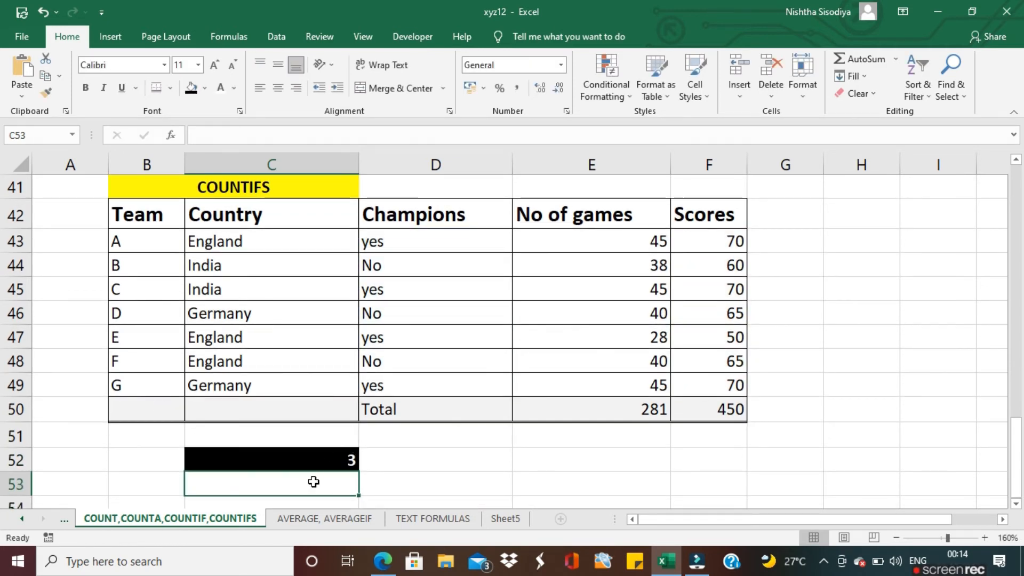
left_click(445, 465)
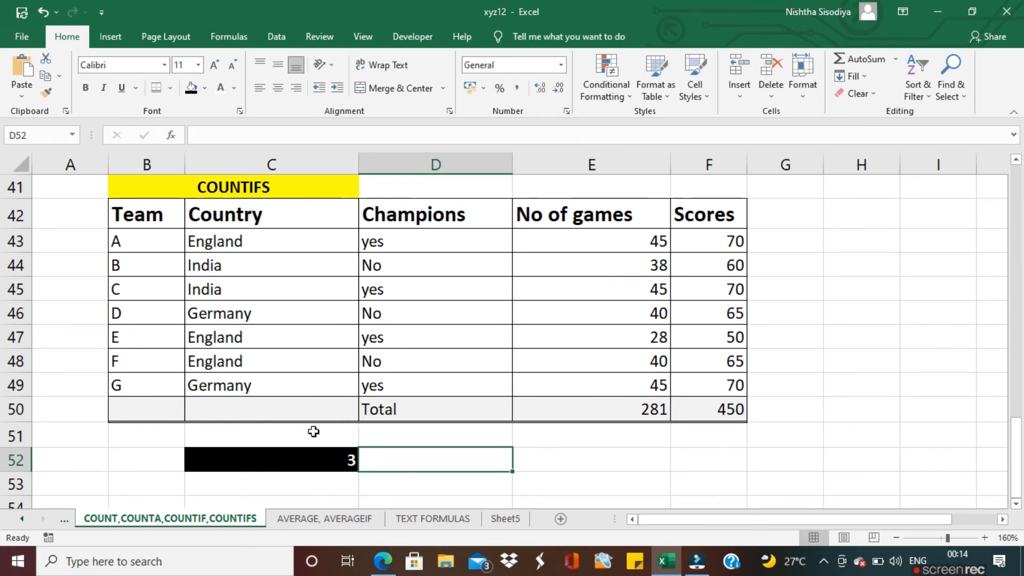
left_click(396, 482)
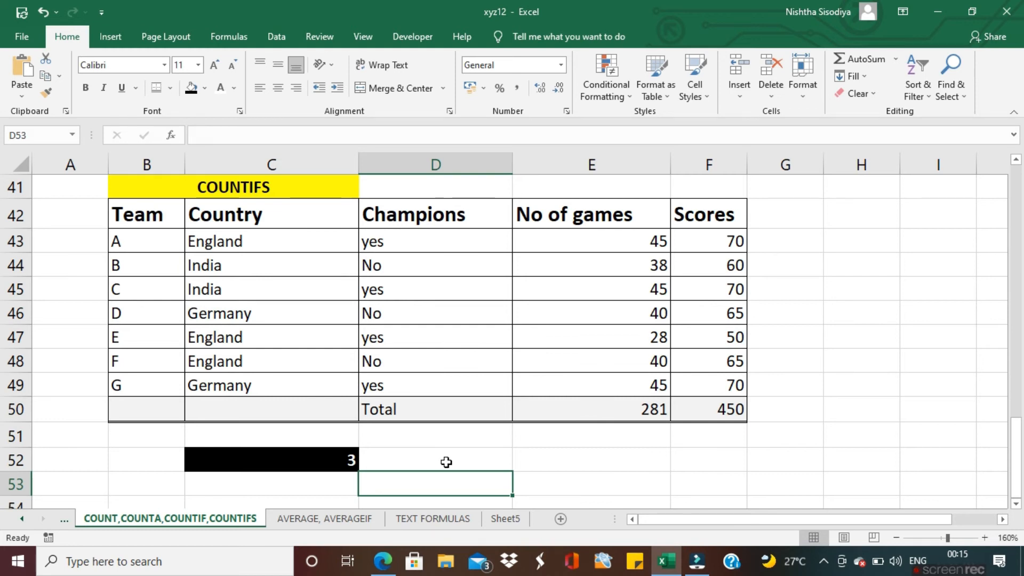
left_click(565, 459)
type("=")
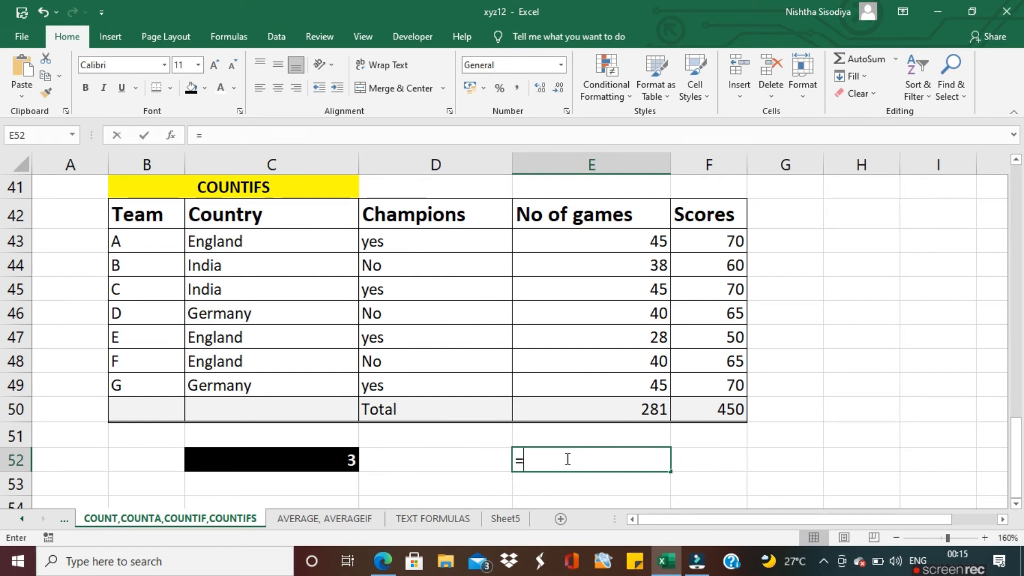
type("count(")
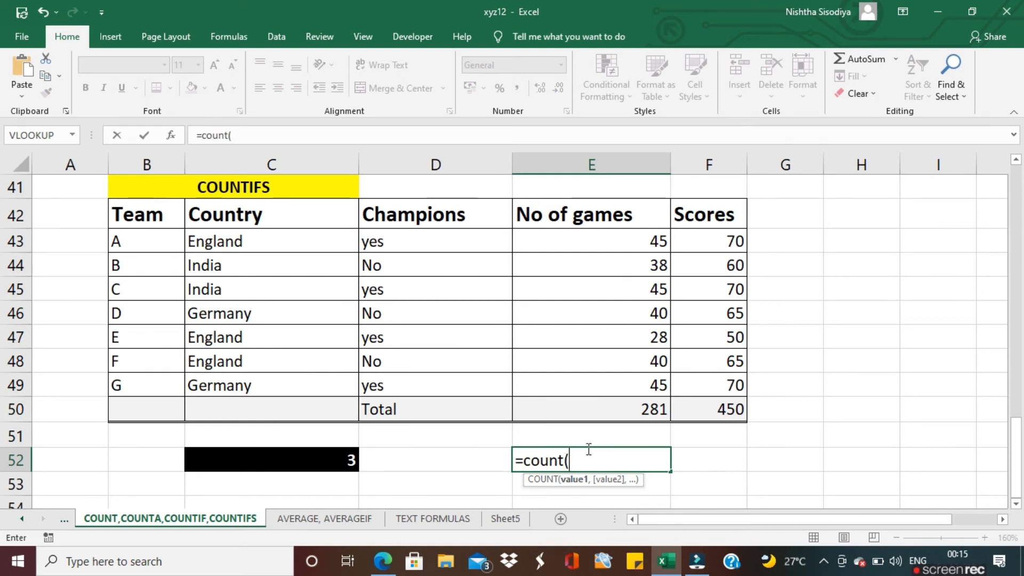
key("Escape")
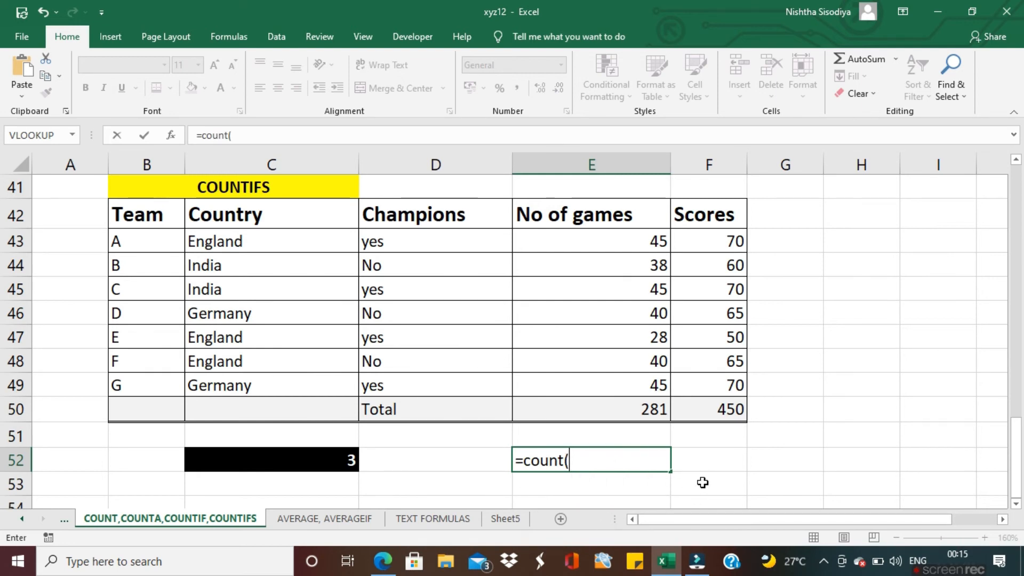
left_click(682, 467)
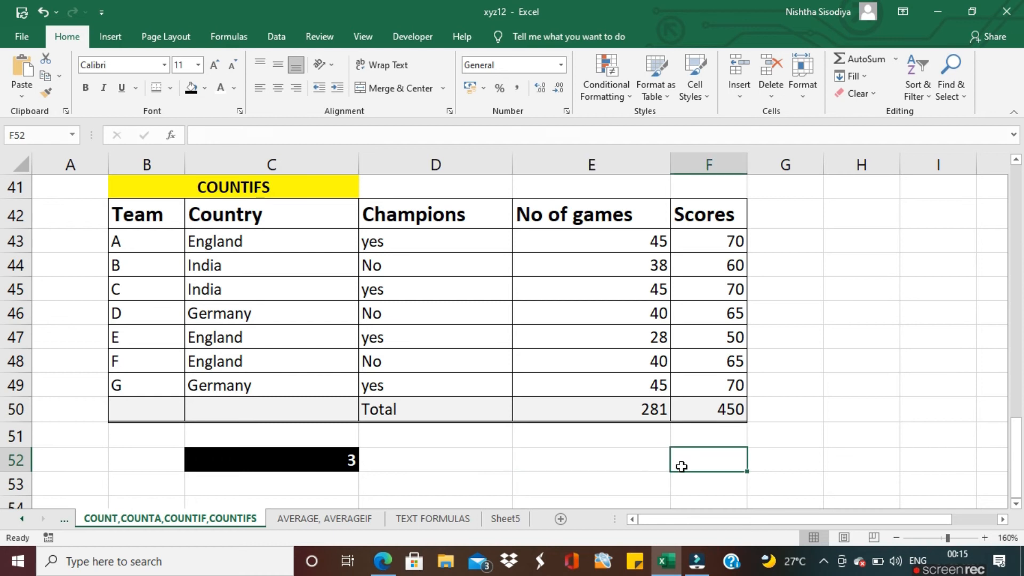
- On the "AVERAGE, AVERAGEIF" sheet, average the No of games values by entering =AVERAGE(E3:E9) in cell E12
mouse_move(955, 567)
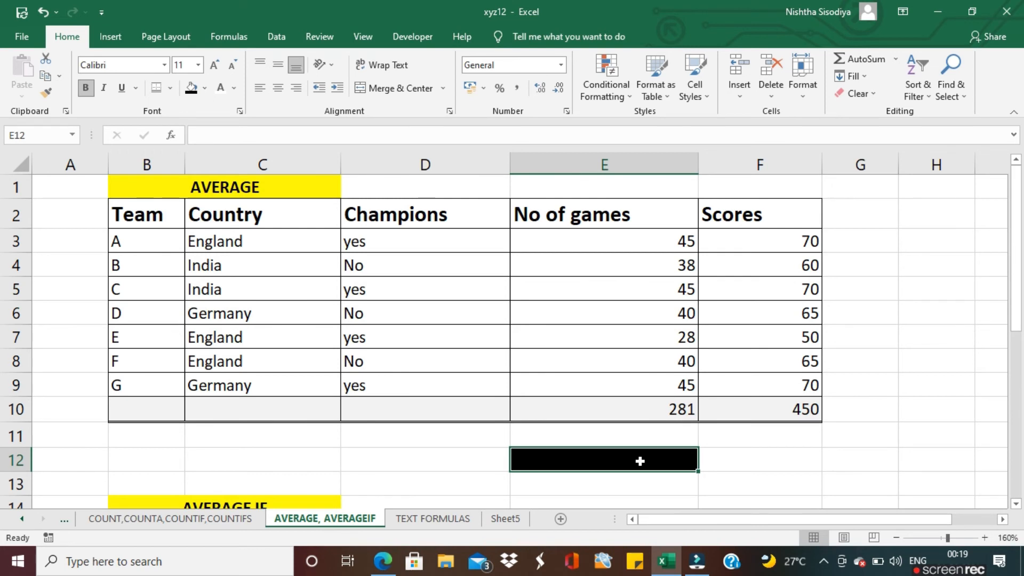
type("=")
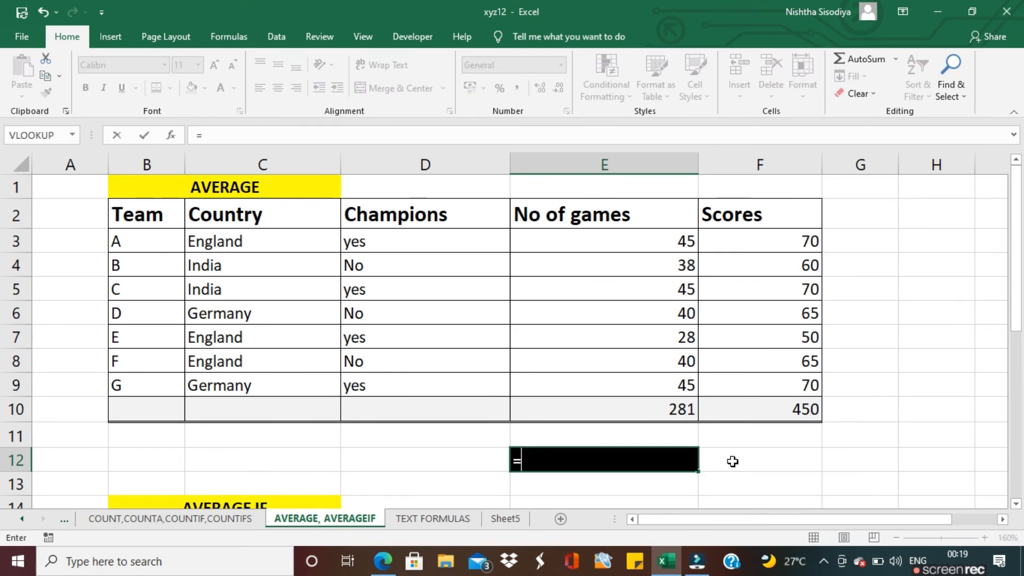
type("A")
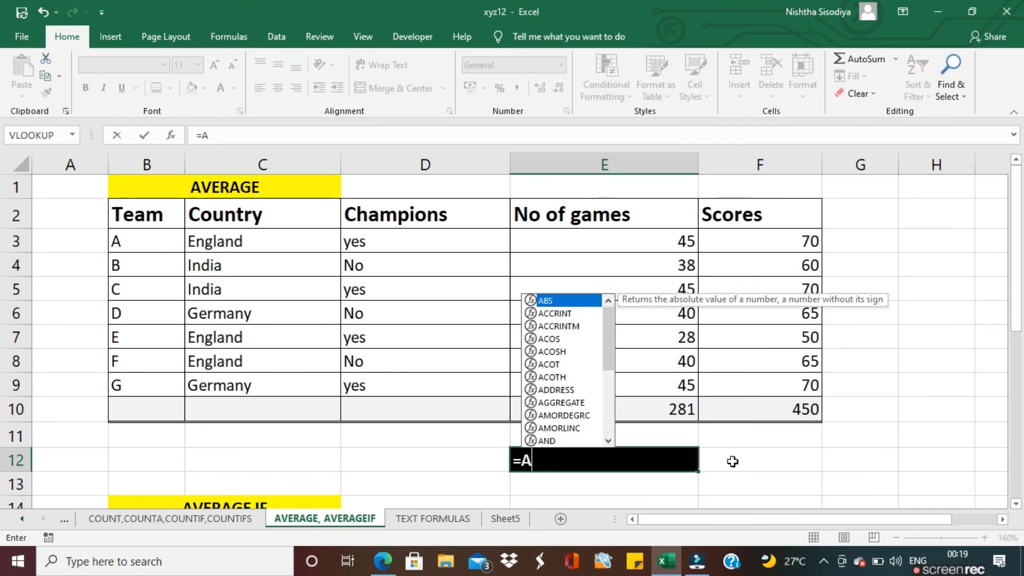
type("VERAGE(")
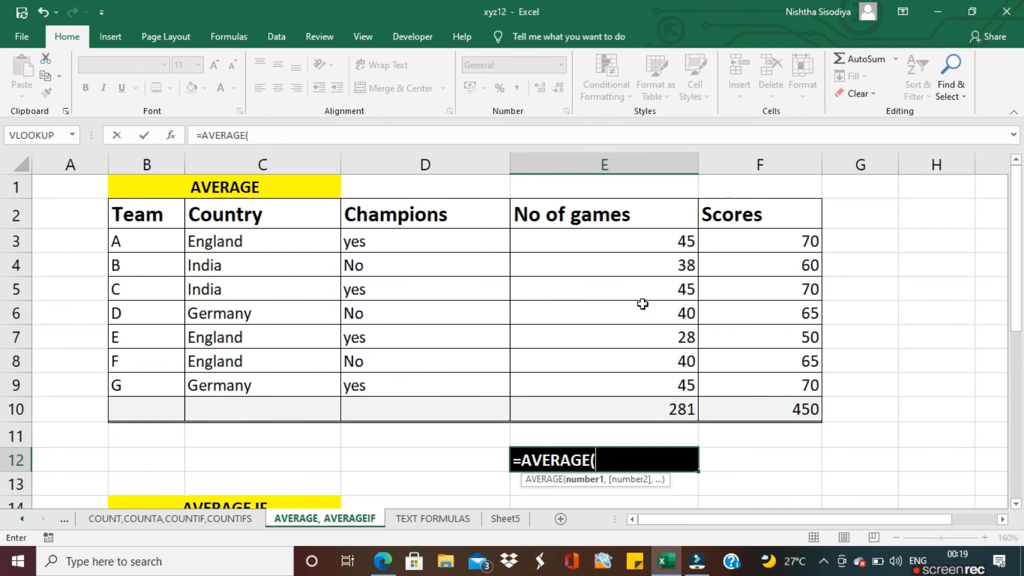
left_click_drag(654, 240, 643, 377)
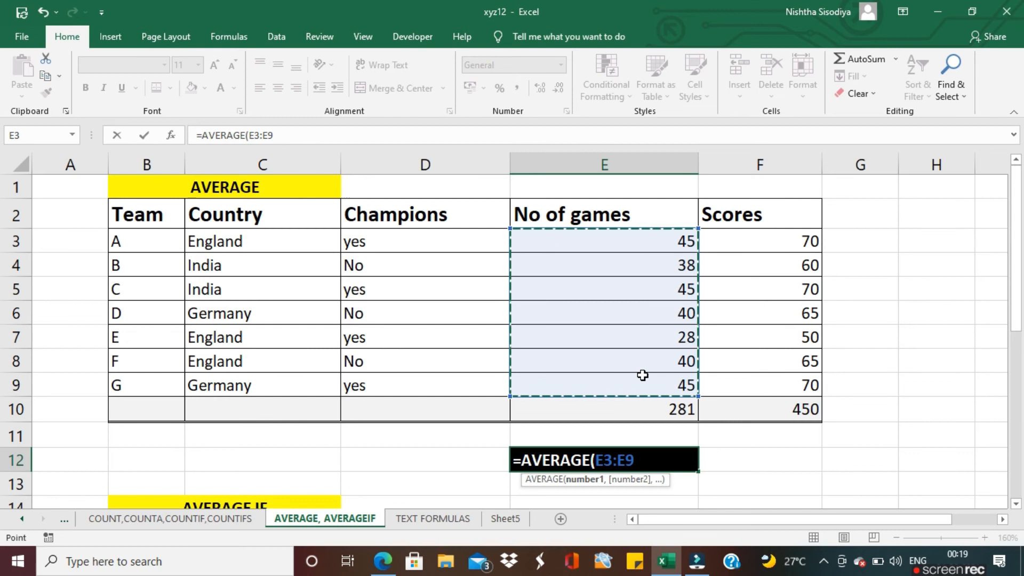
type(")")
key("Return")
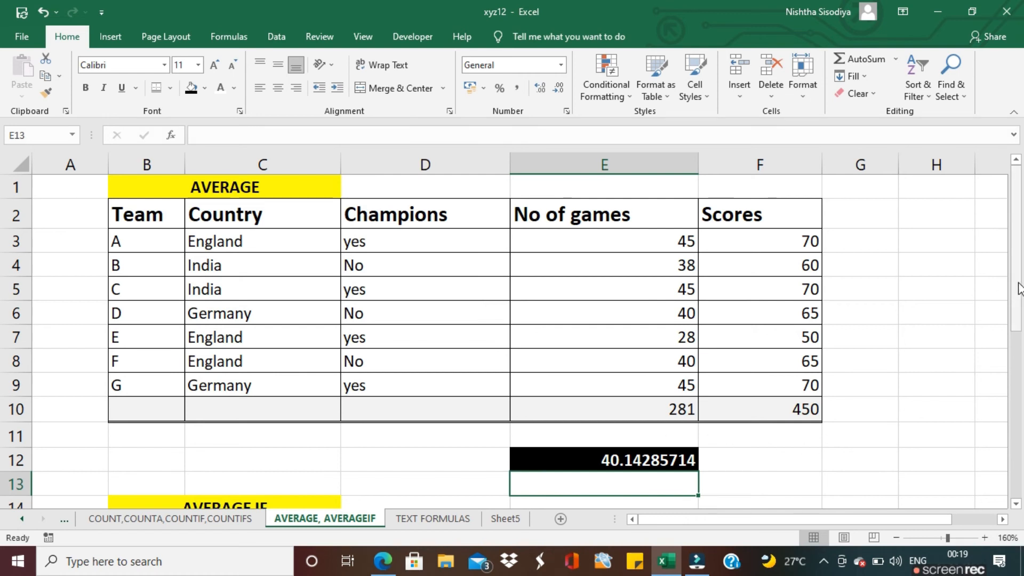
- Average the No of games for champion teams in the AVERAGE IF table by entering =AVERAGEIF(D16:D22,"YES",E16:E22) in cell E25
left_click_drag(1019, 288, 1022, 453)
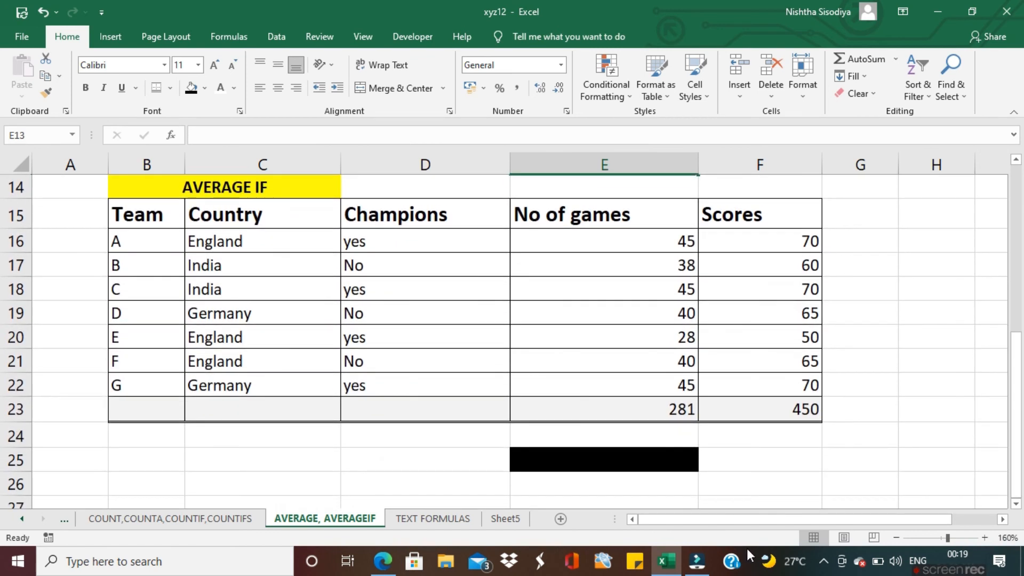
left_click(648, 455)
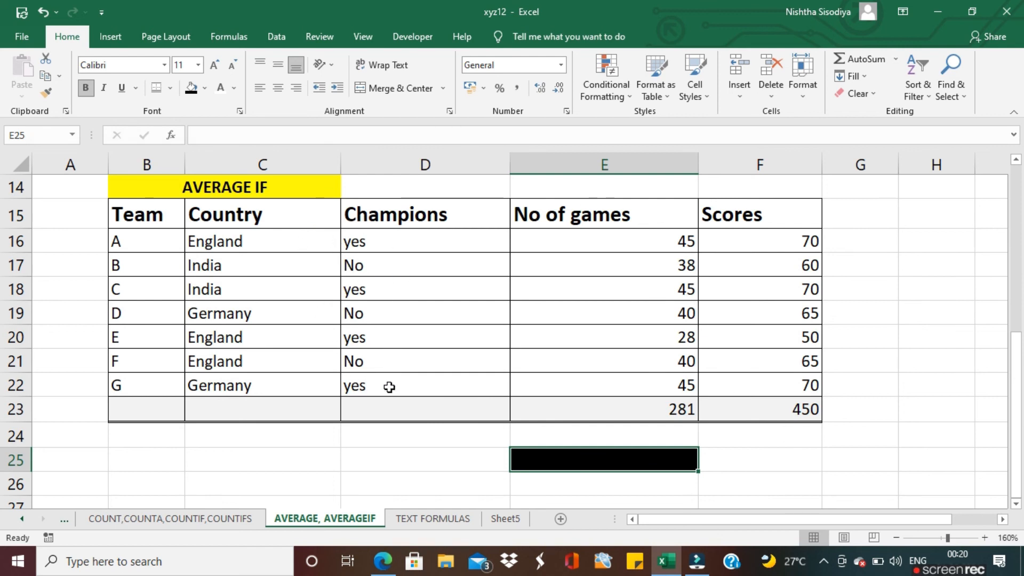
type("=")
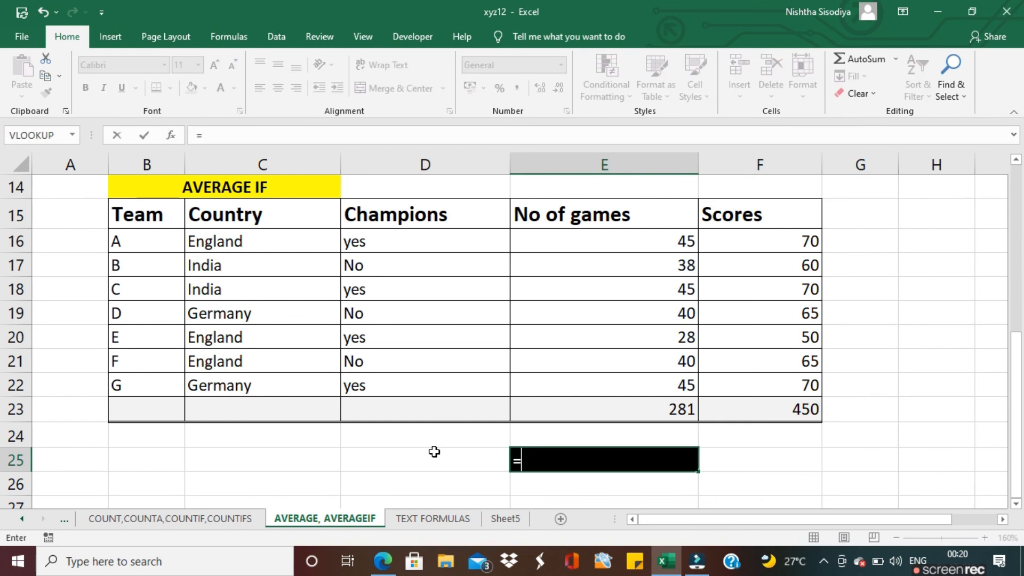
type("AVE")
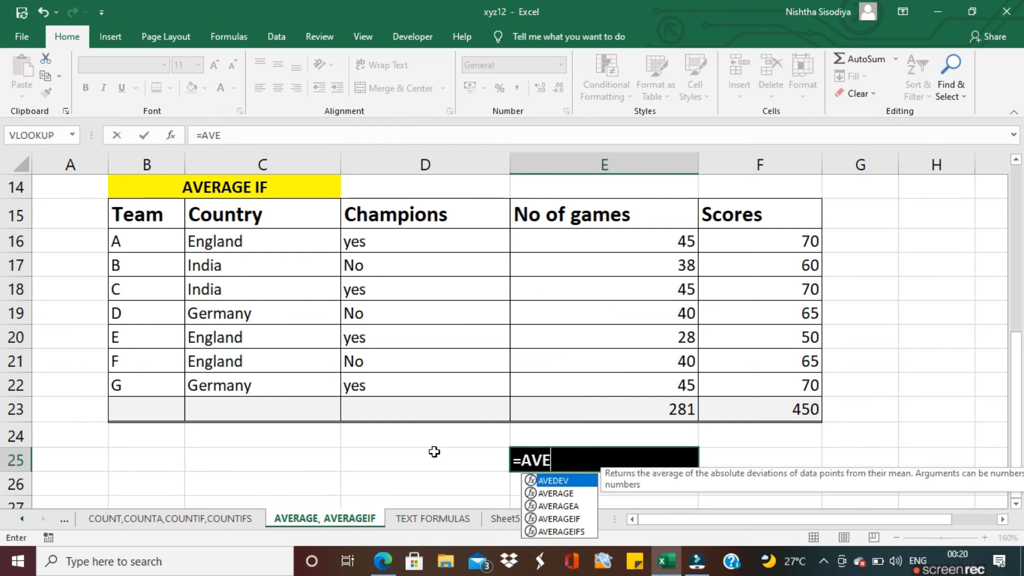
type("RAGE")
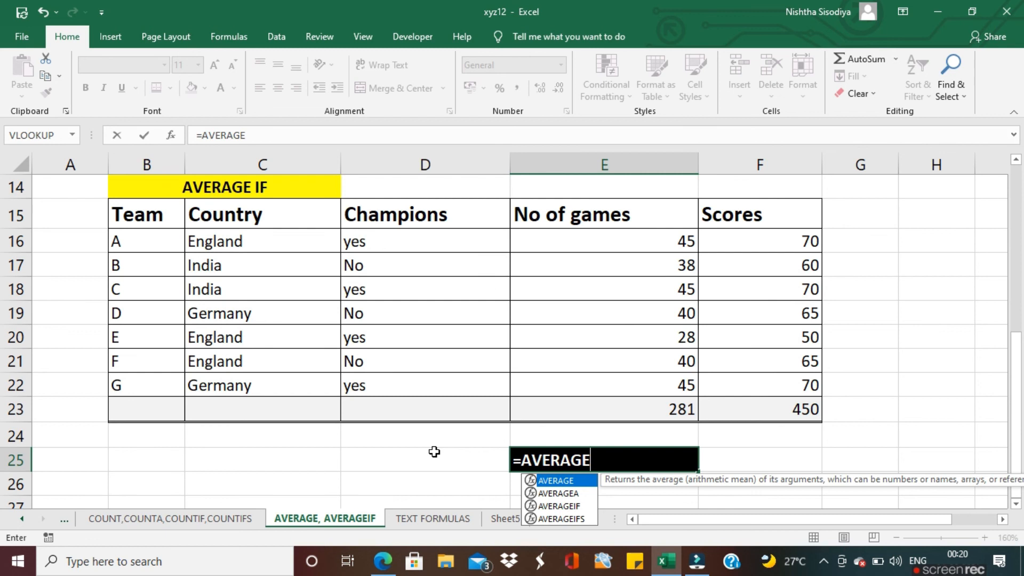
type("IF(")
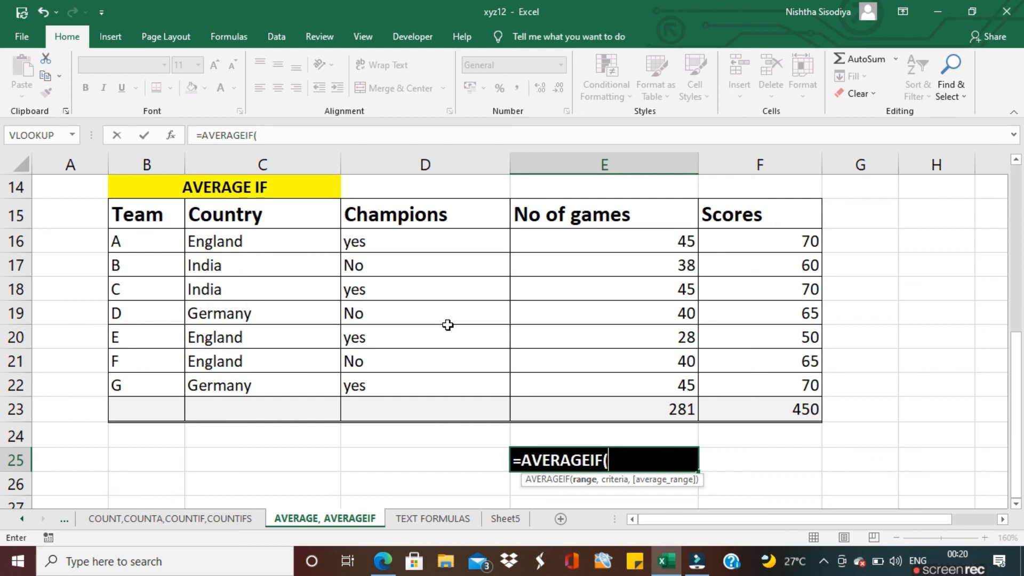
left_click_drag(416, 239, 421, 377)
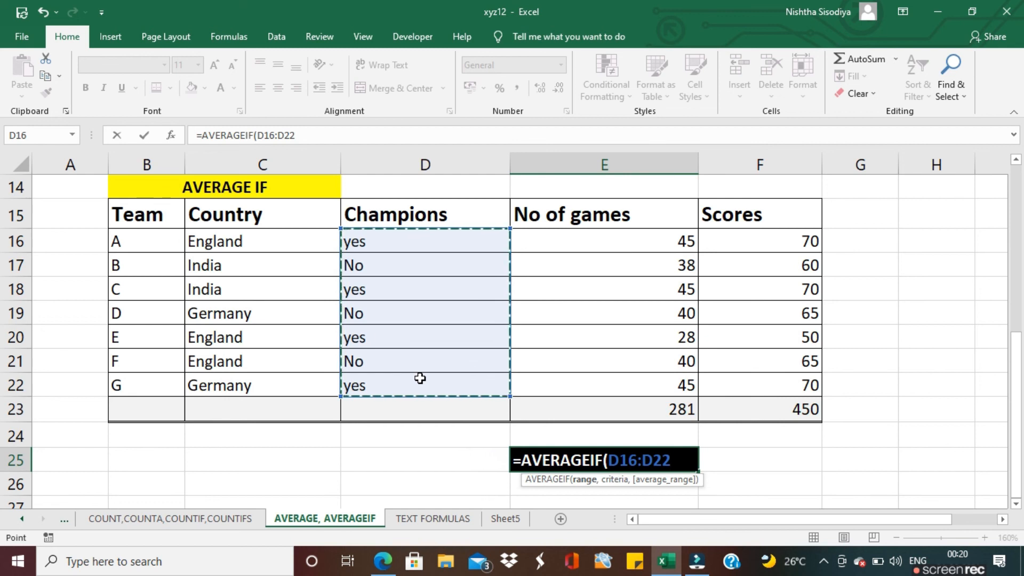
type(",")
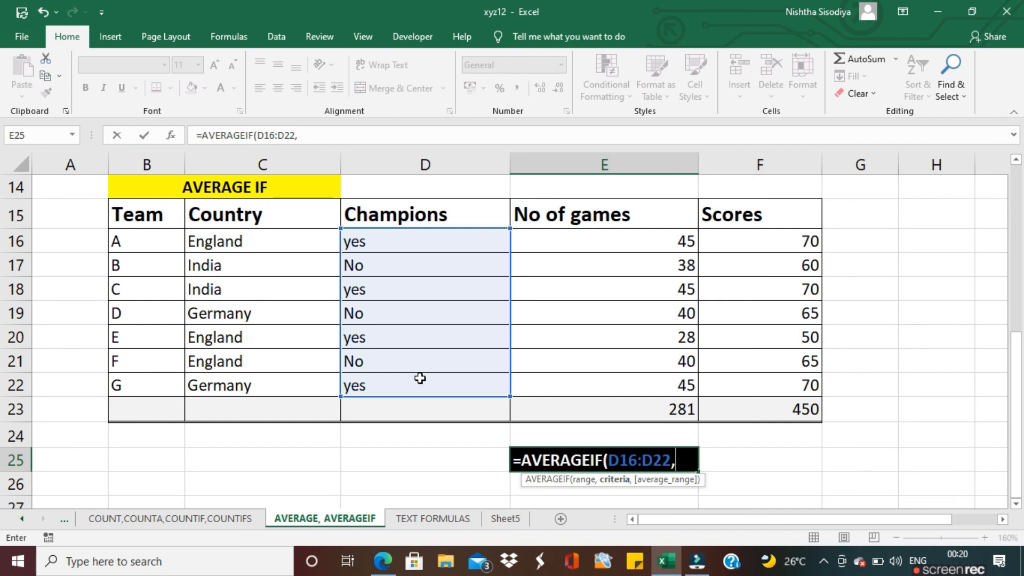
type("\"YES")
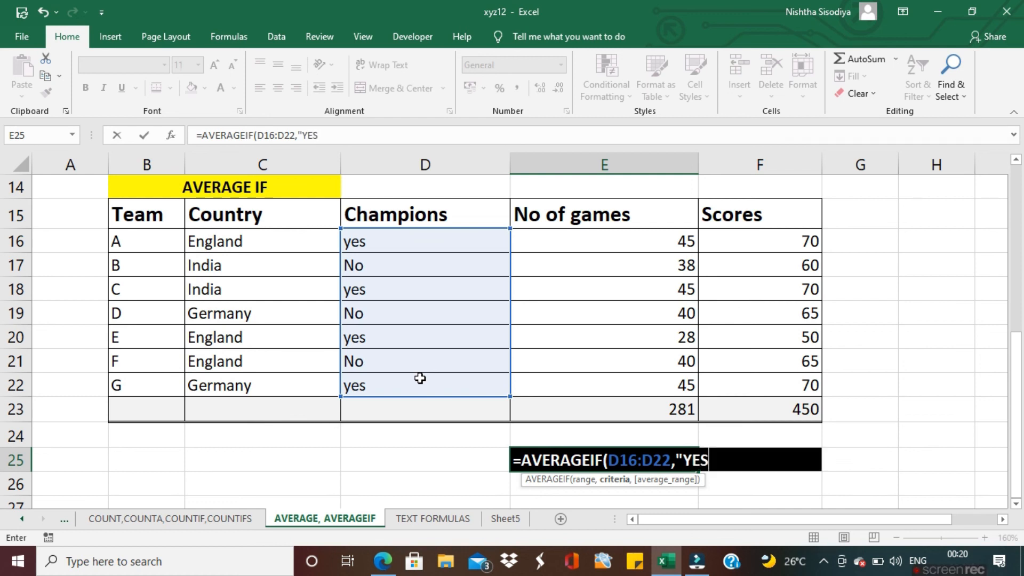
type("\",")
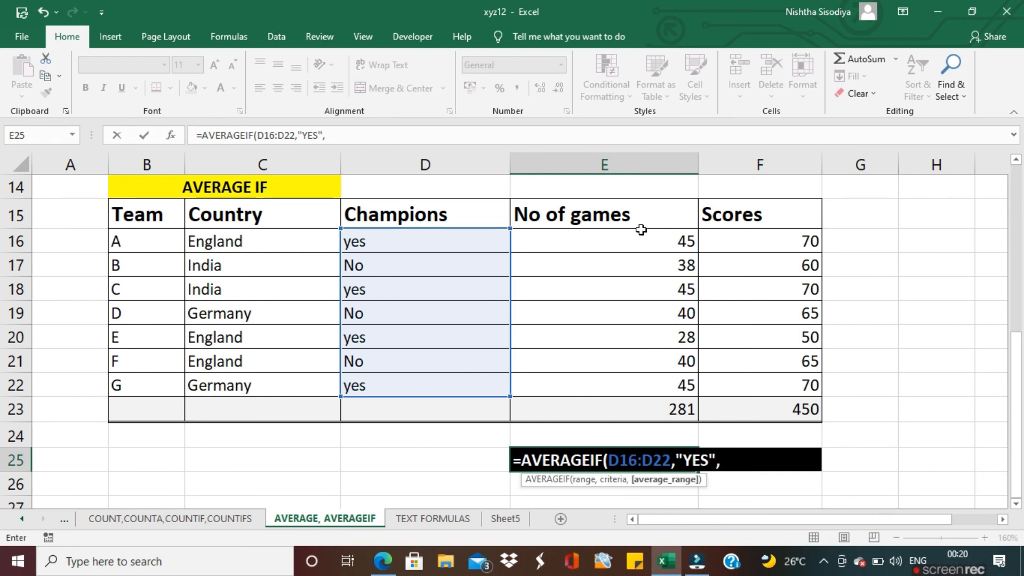
left_click_drag(635, 235, 640, 385)
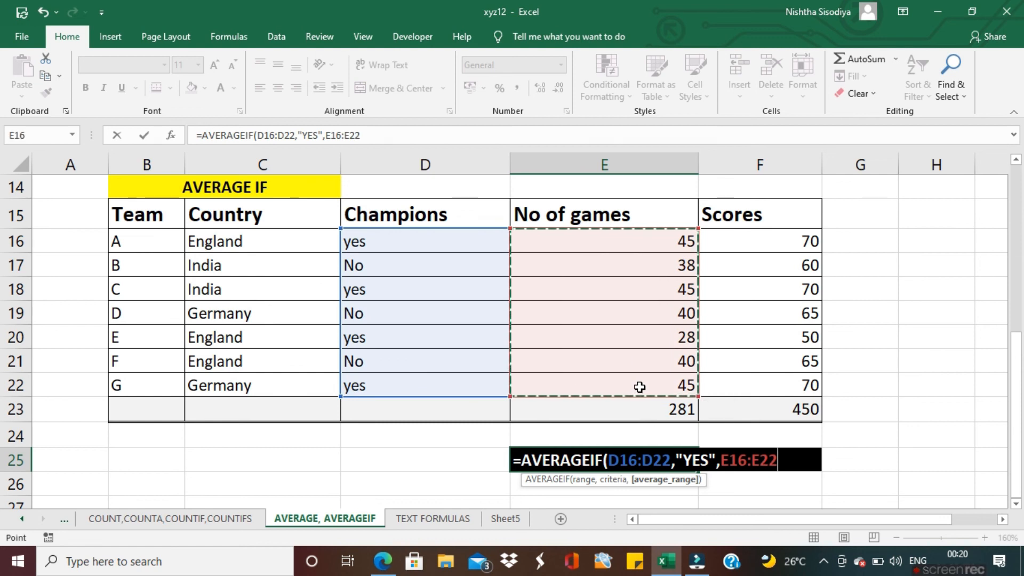
key("Return")
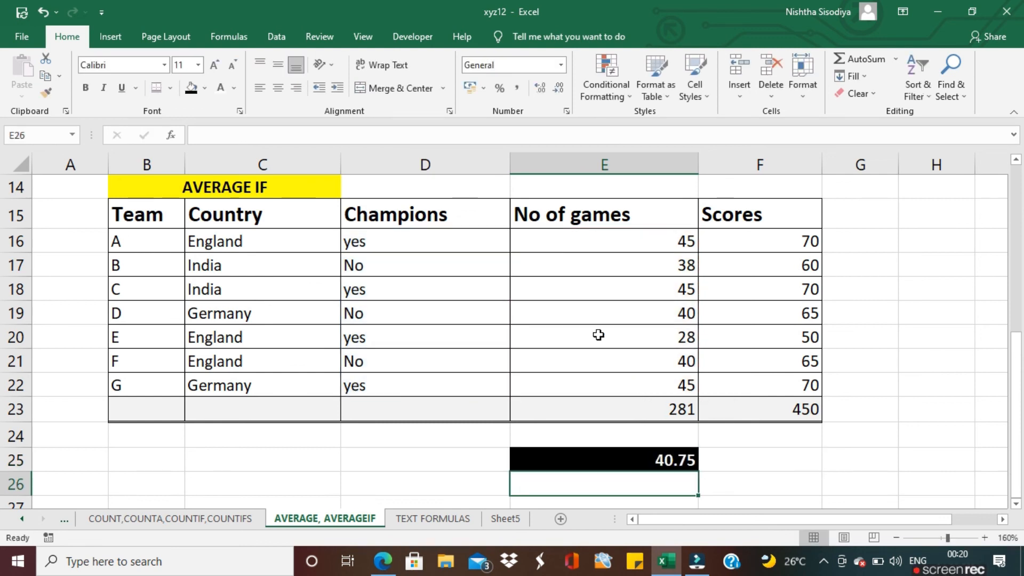